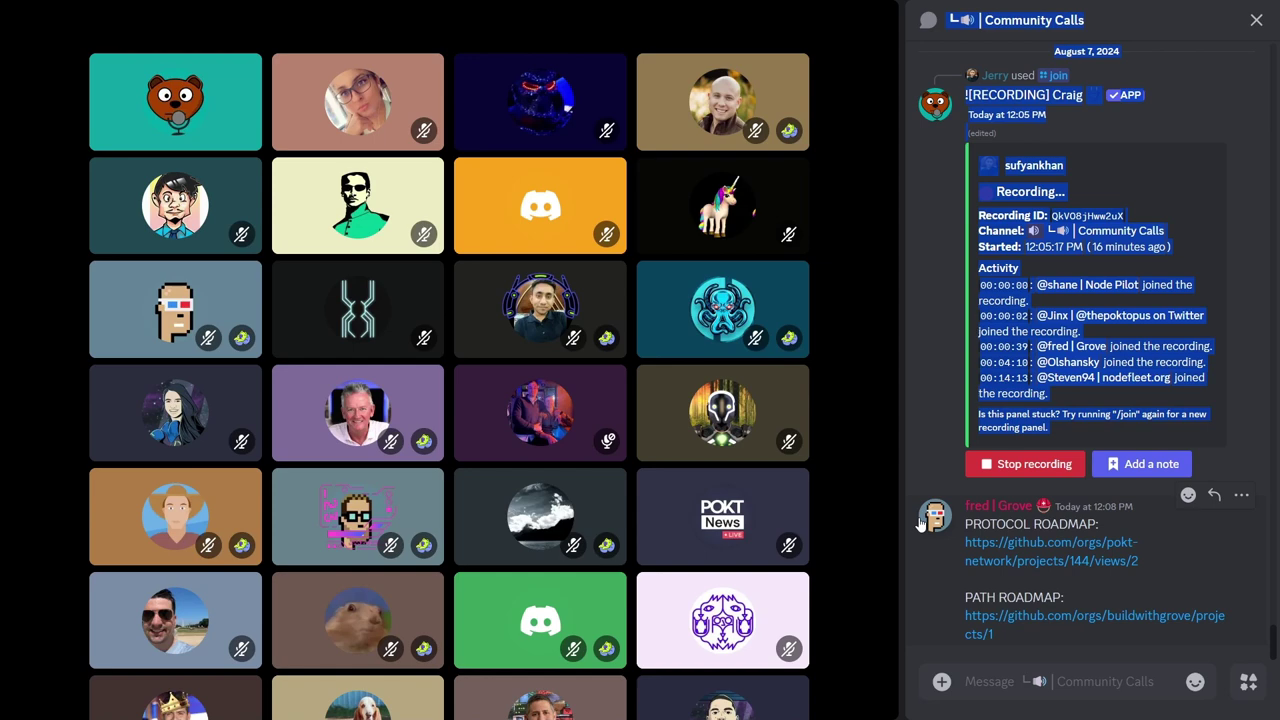
- Watch the live screen share in the Community Calls channel and hide the participant strip
click(876, 444)
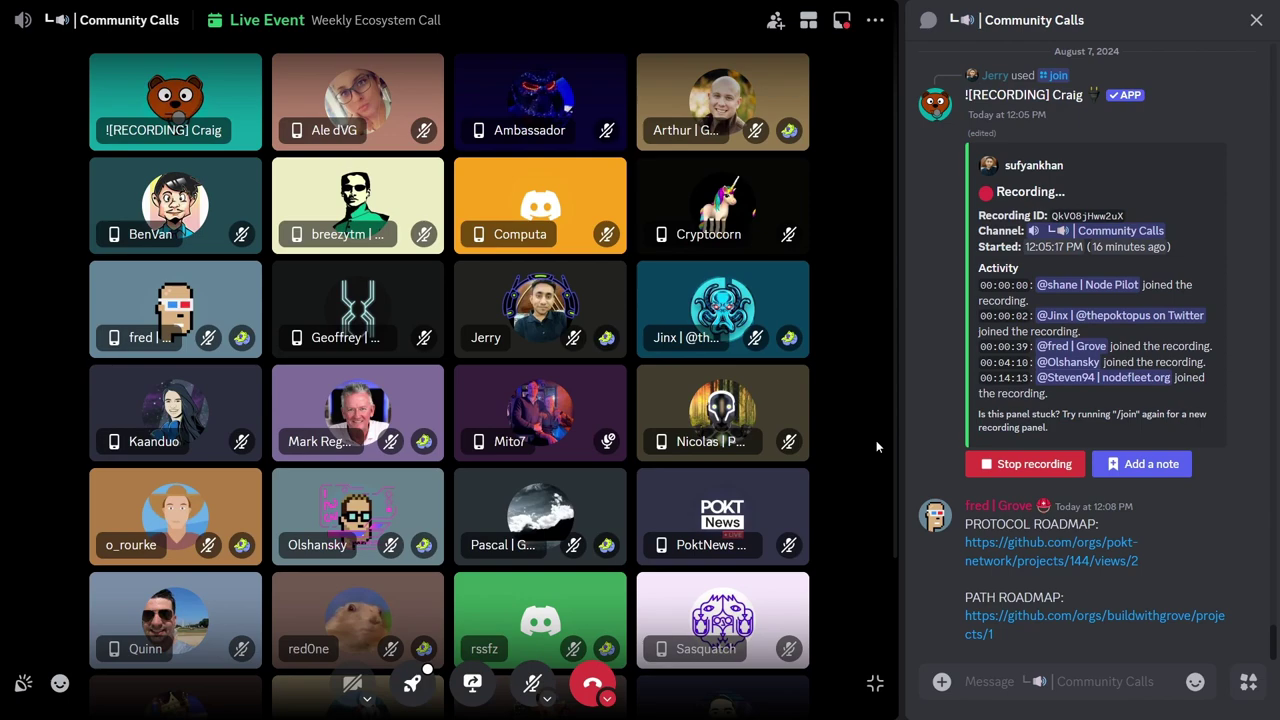
drag(896, 332, 901, 215)
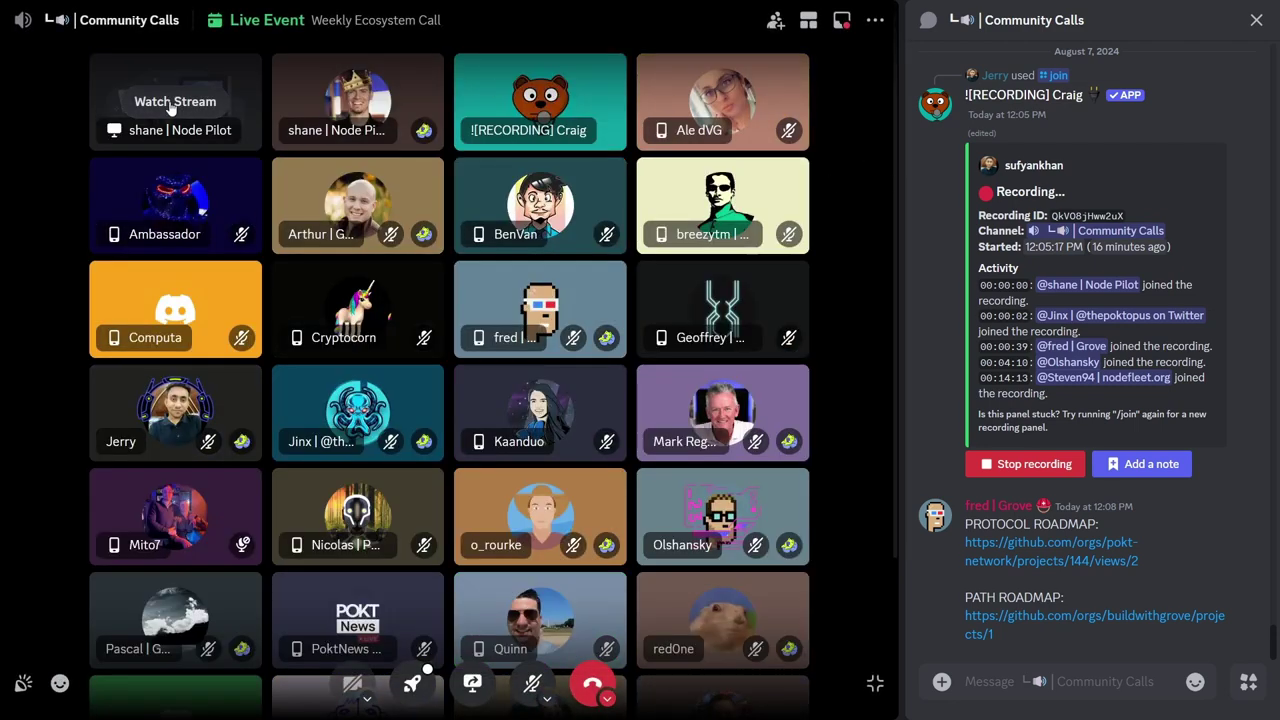
click(171, 108)
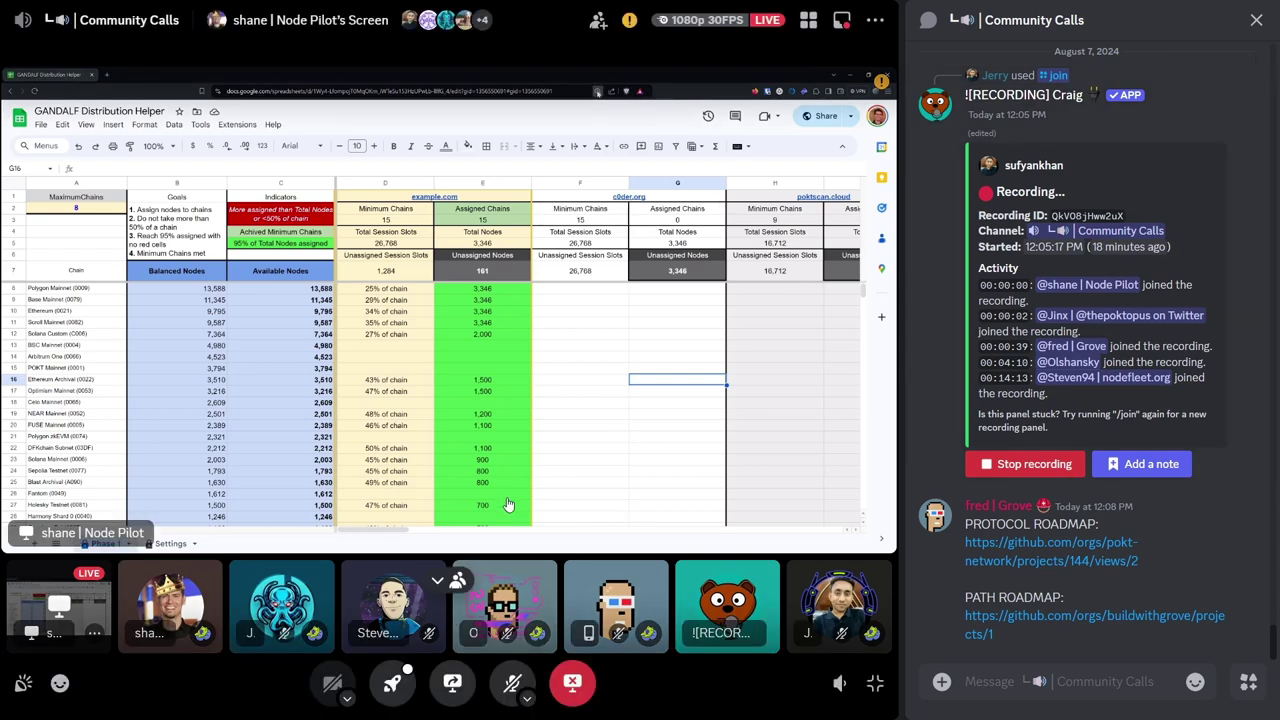
click(450, 578)
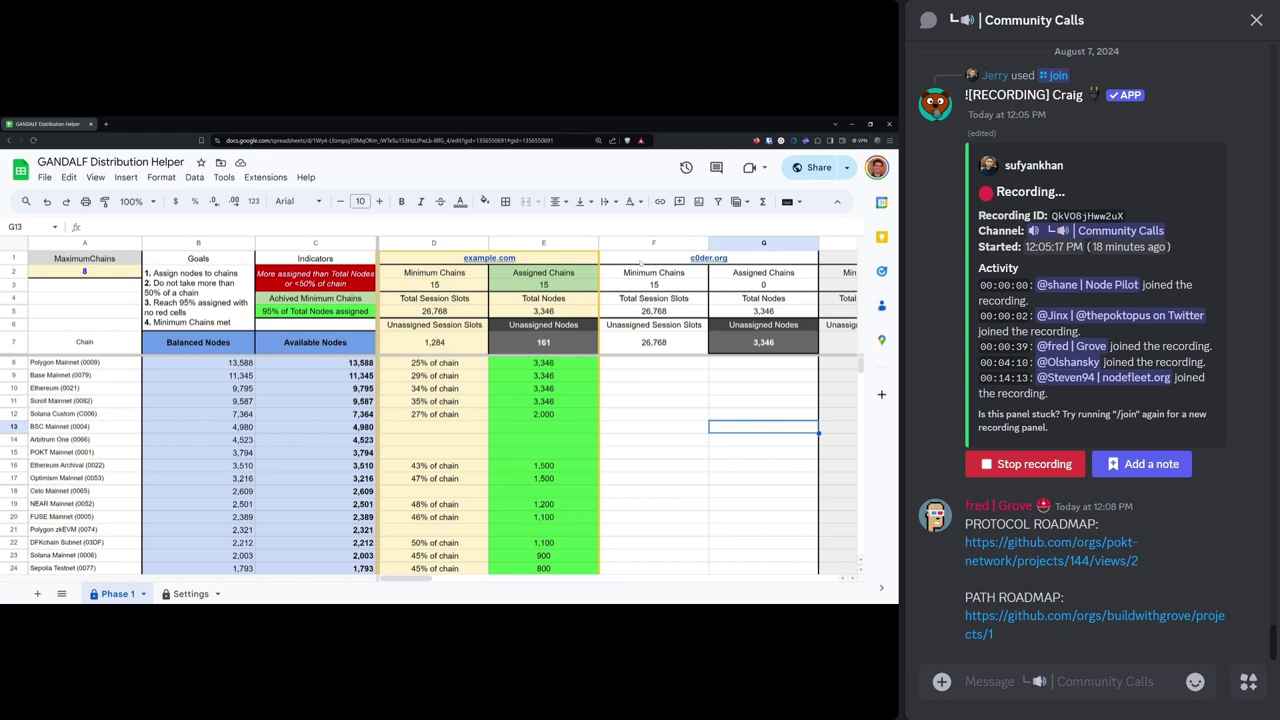
- Examine the example.com heading and its Minimum Chains requirement, comparing it with the MaximumChains setting
click(550, 260)
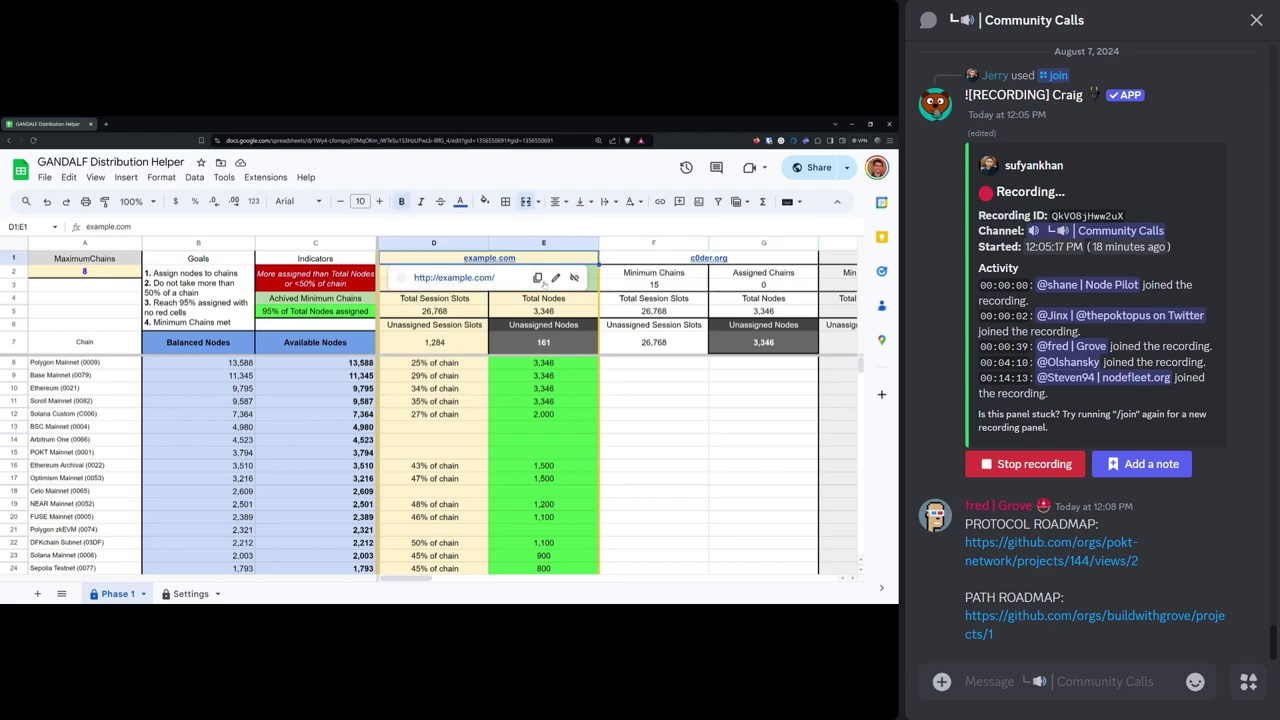
click(620, 391)
click(488, 262)
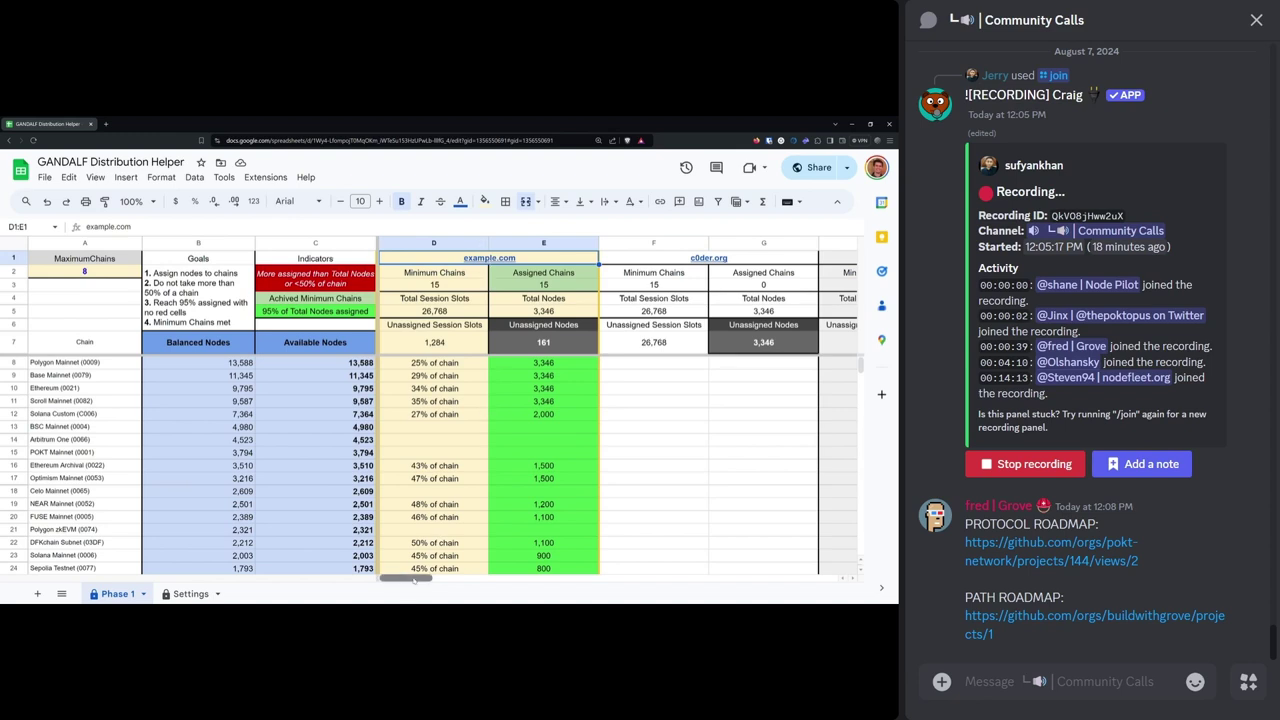
mouse_move(412, 579)
mouse_down()
mouse_move(495, 578)
mouse_move(410, 579)
mouse_up()
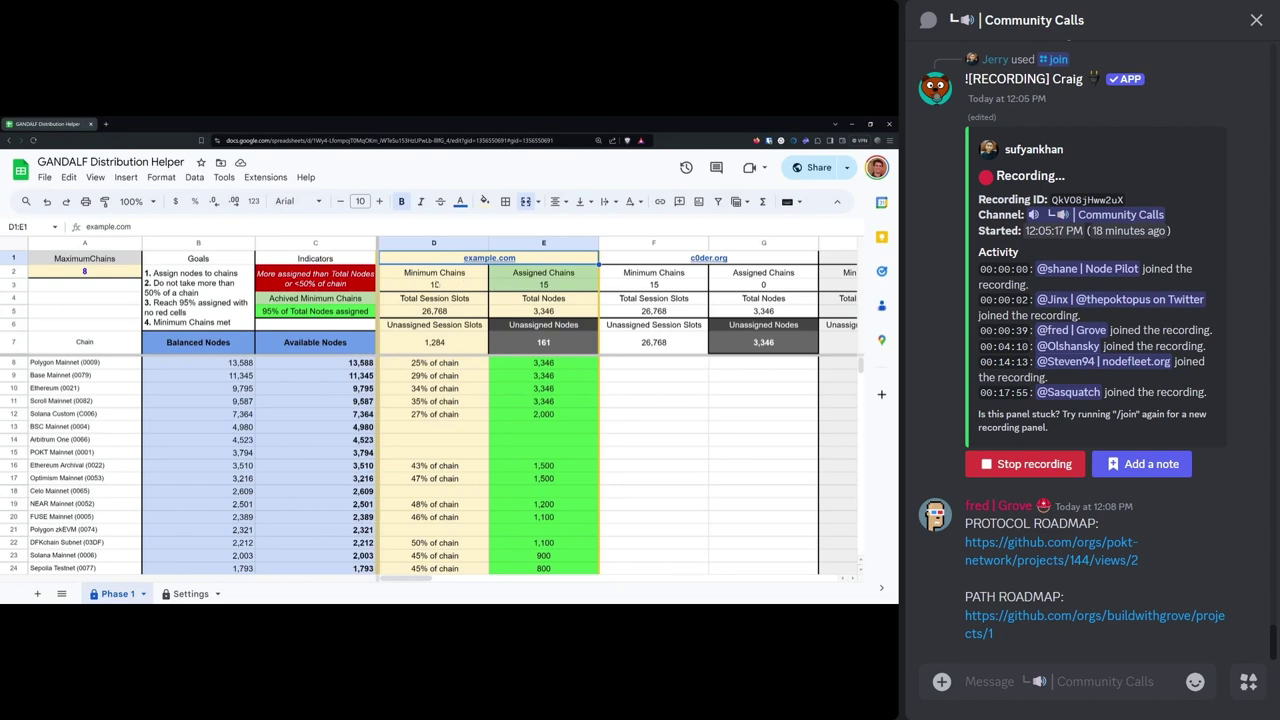
click(434, 273)
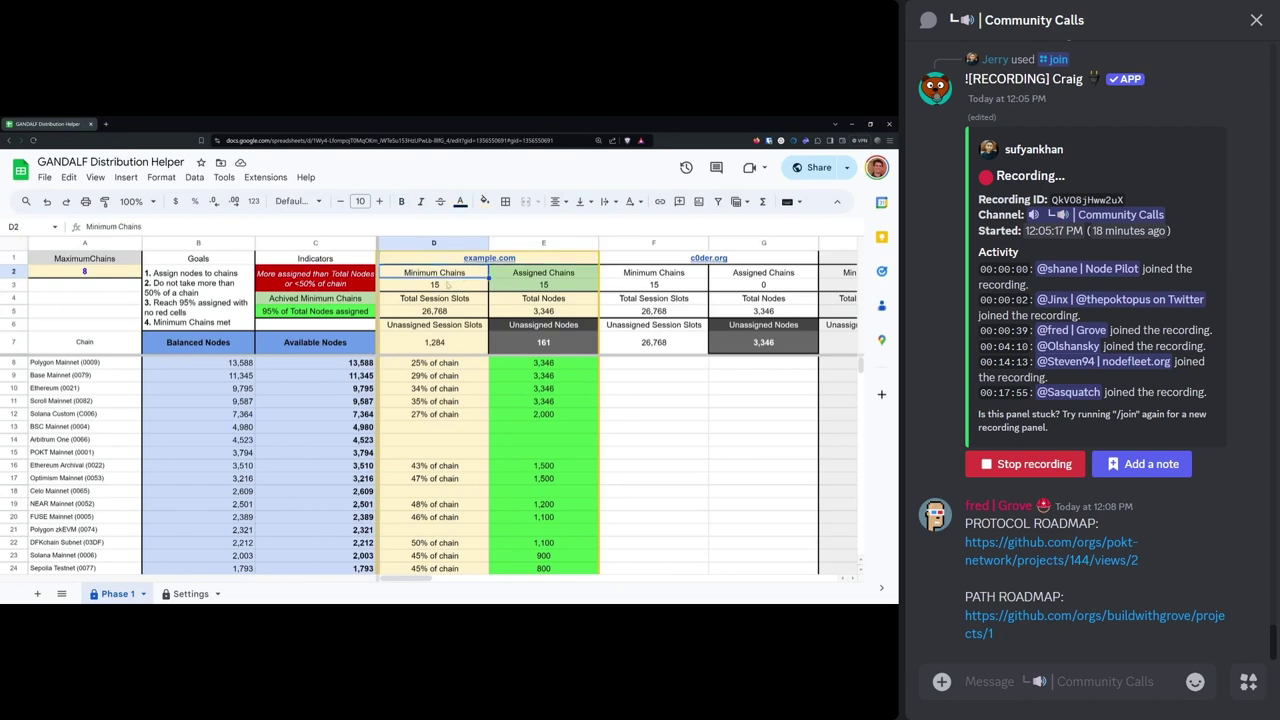
click(447, 285)
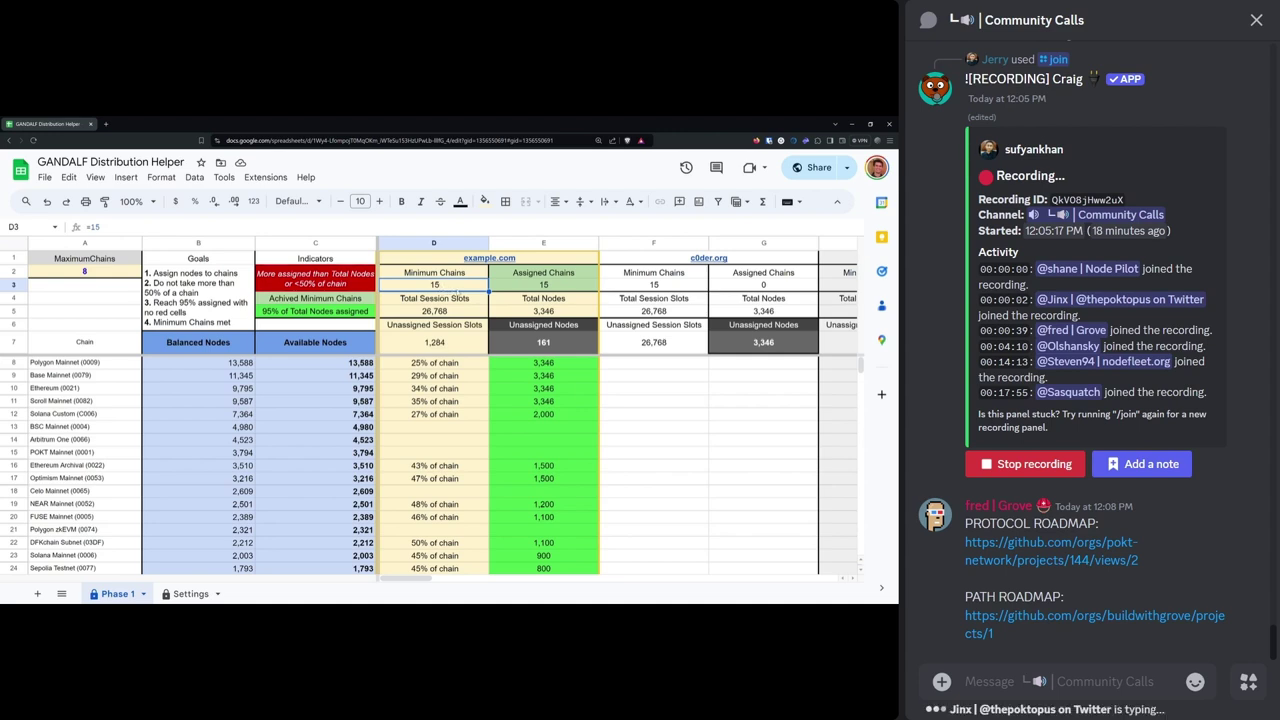
click(101, 270)
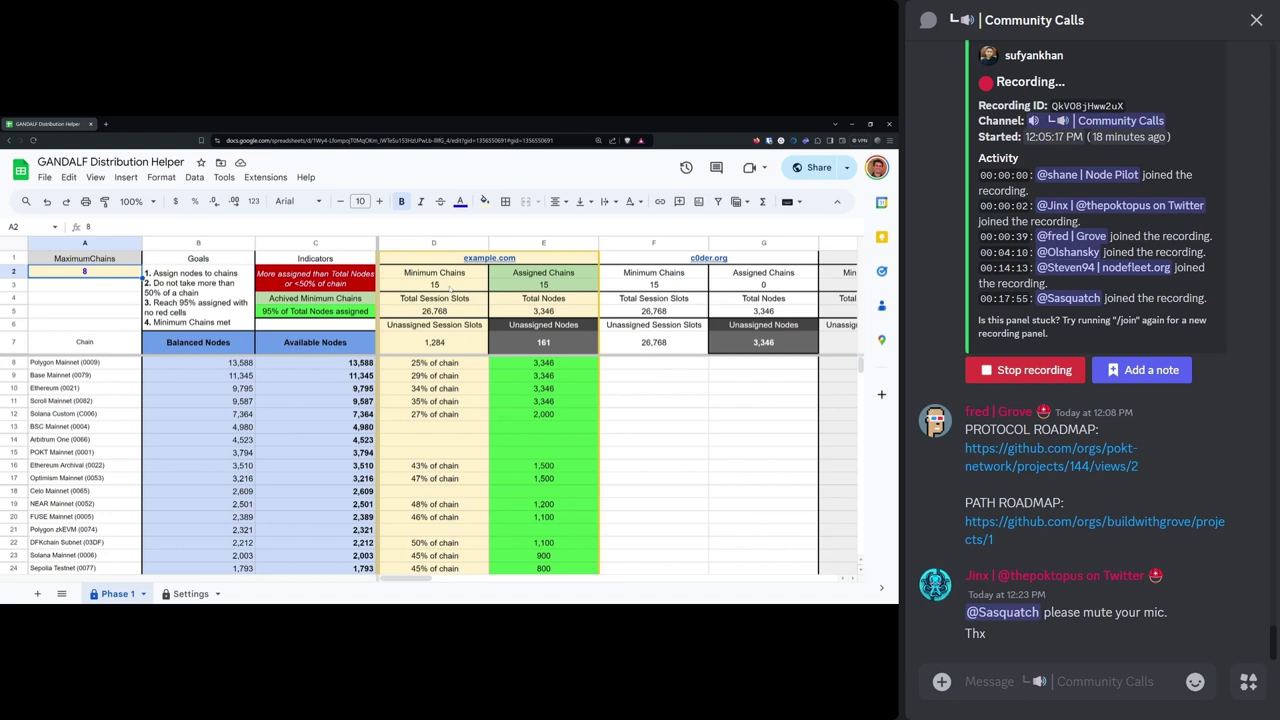
click(450, 284)
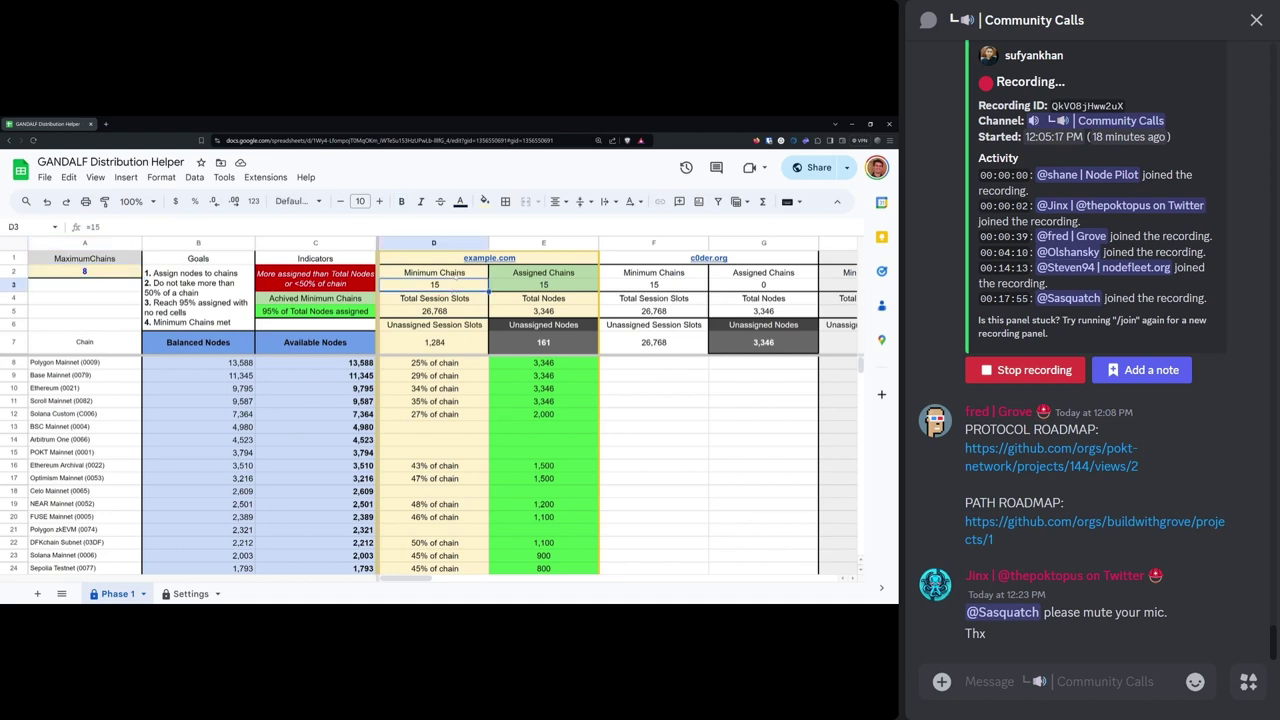
drag(455, 274, 491, 290)
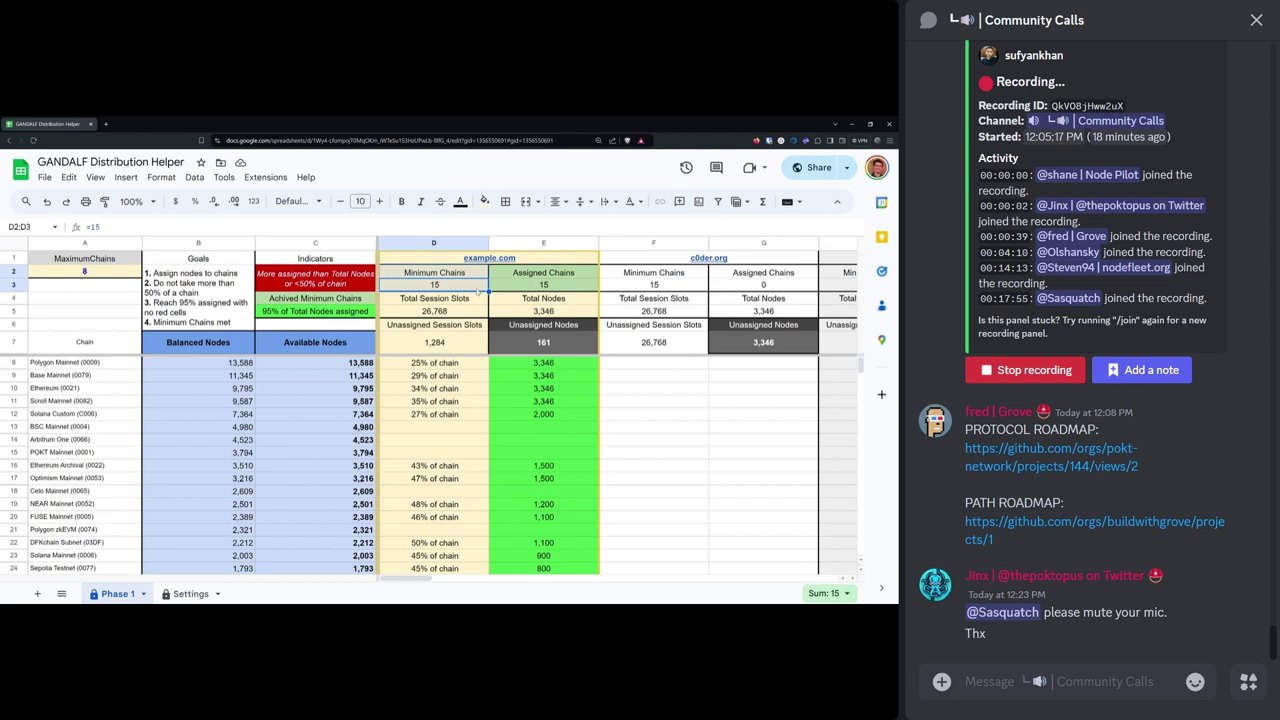
click(476, 285)
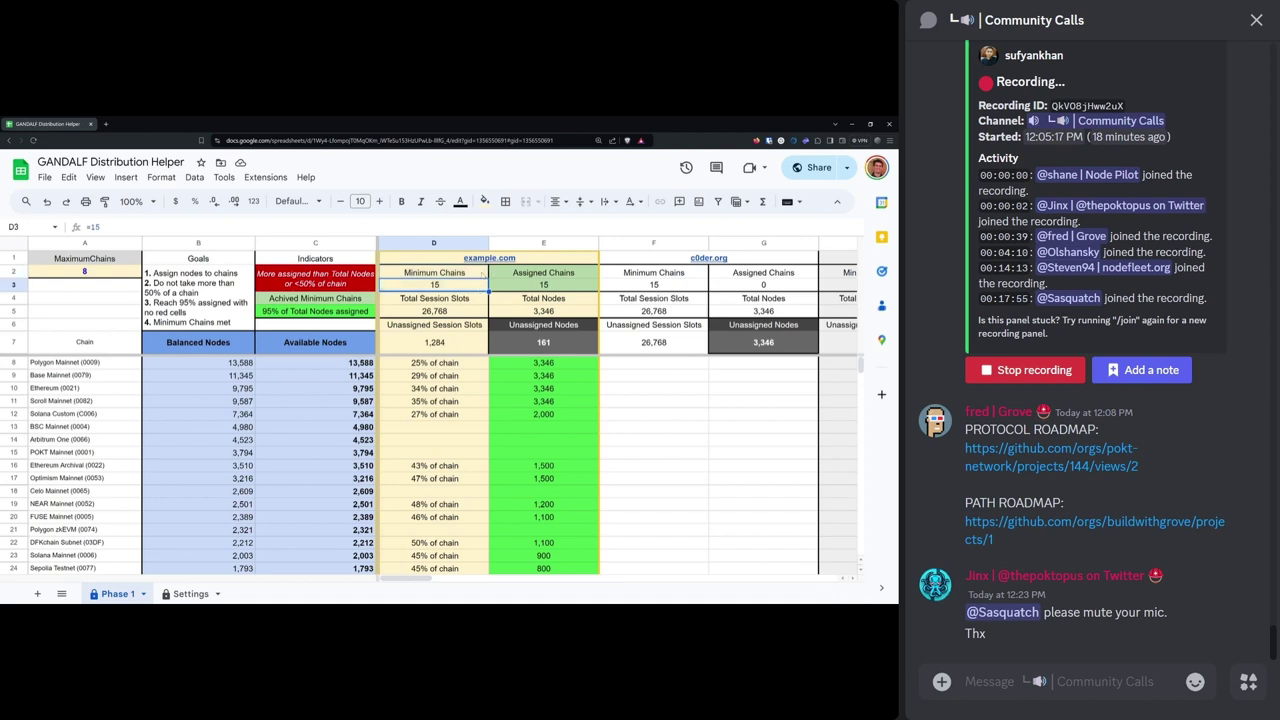
- Examine how example.com's Total Session Slots derive from its Total Nodes and MaximumChains, alongside its Minimum Chains
click(550, 311)
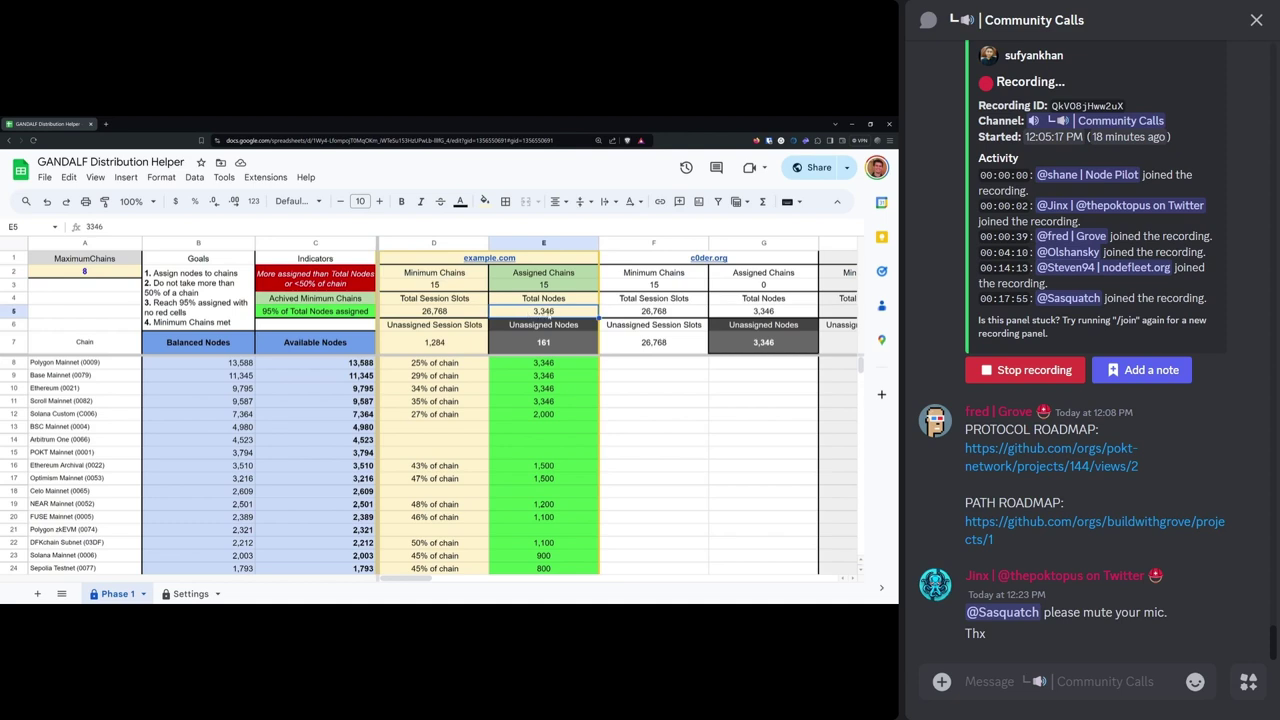
click(441, 286)
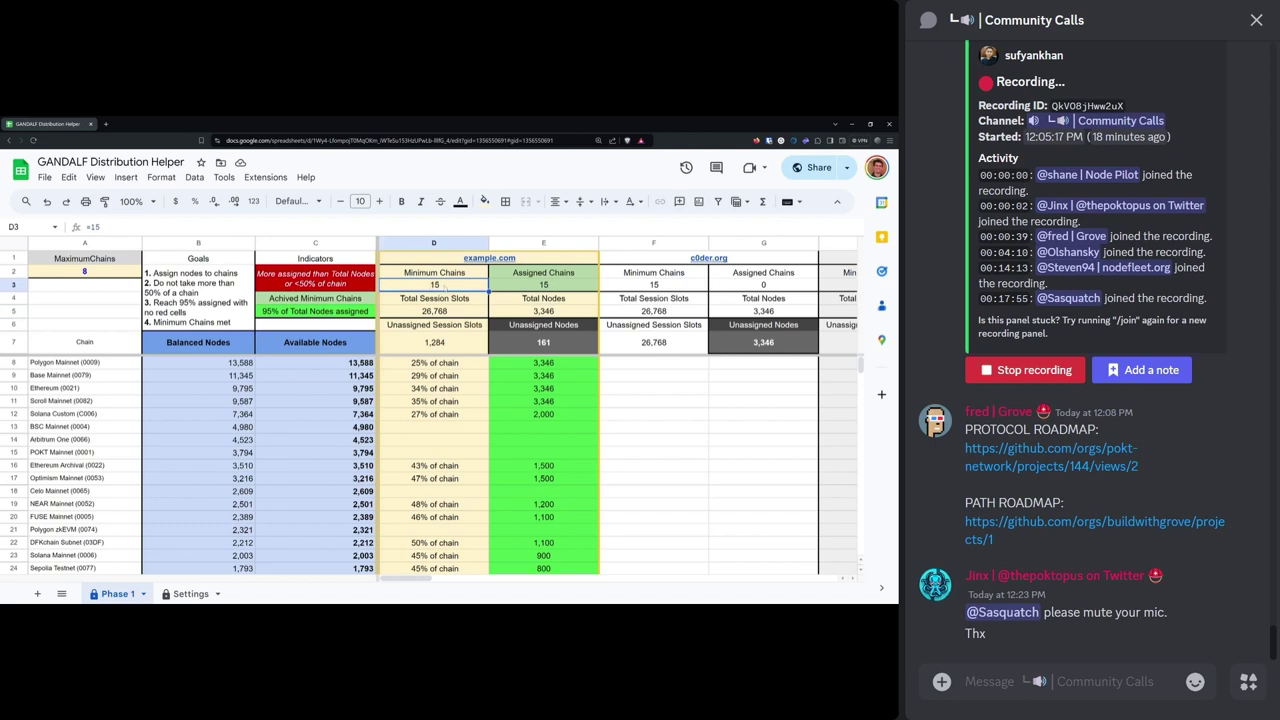
click(536, 311)
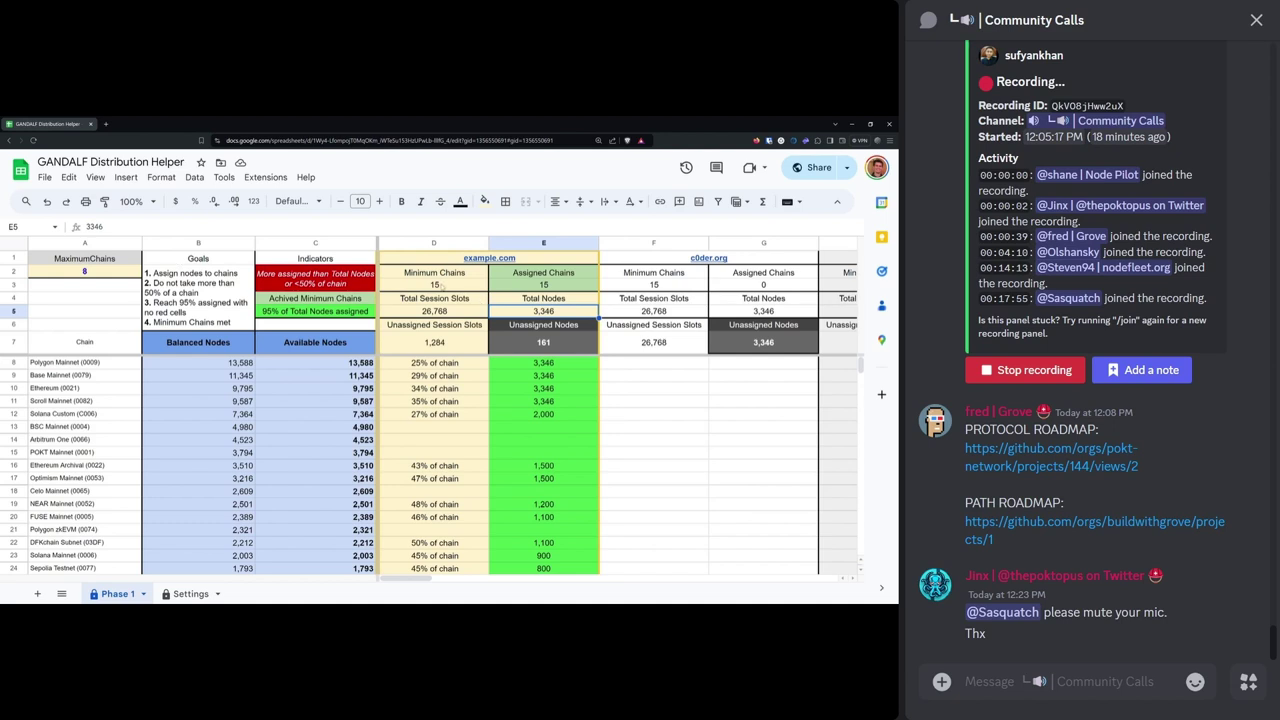
click(462, 285)
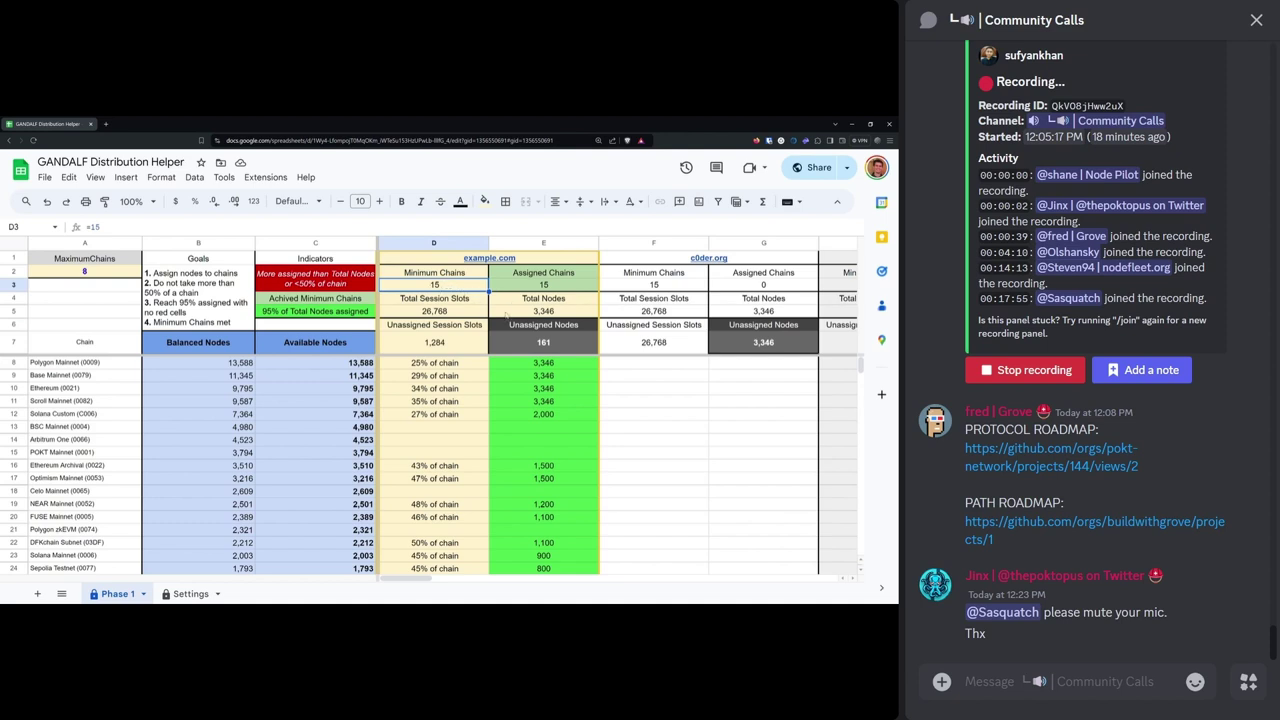
click(506, 313)
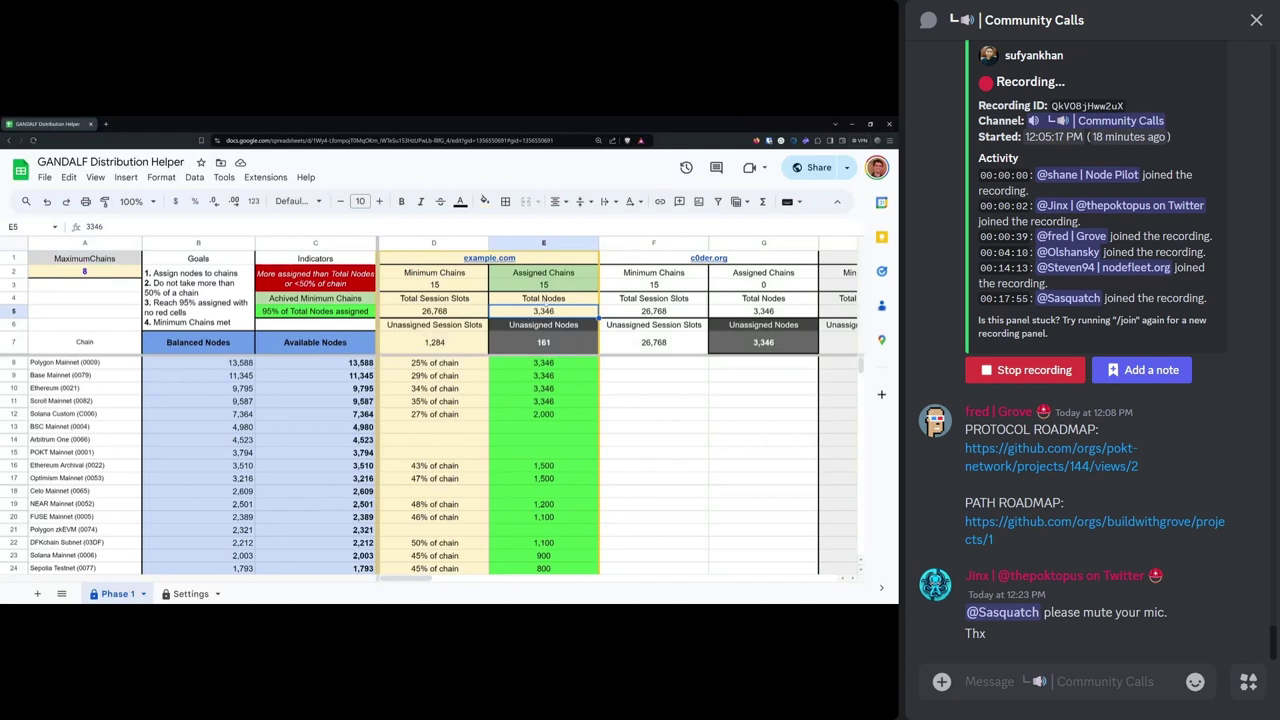
drag(460, 313, 460, 300)
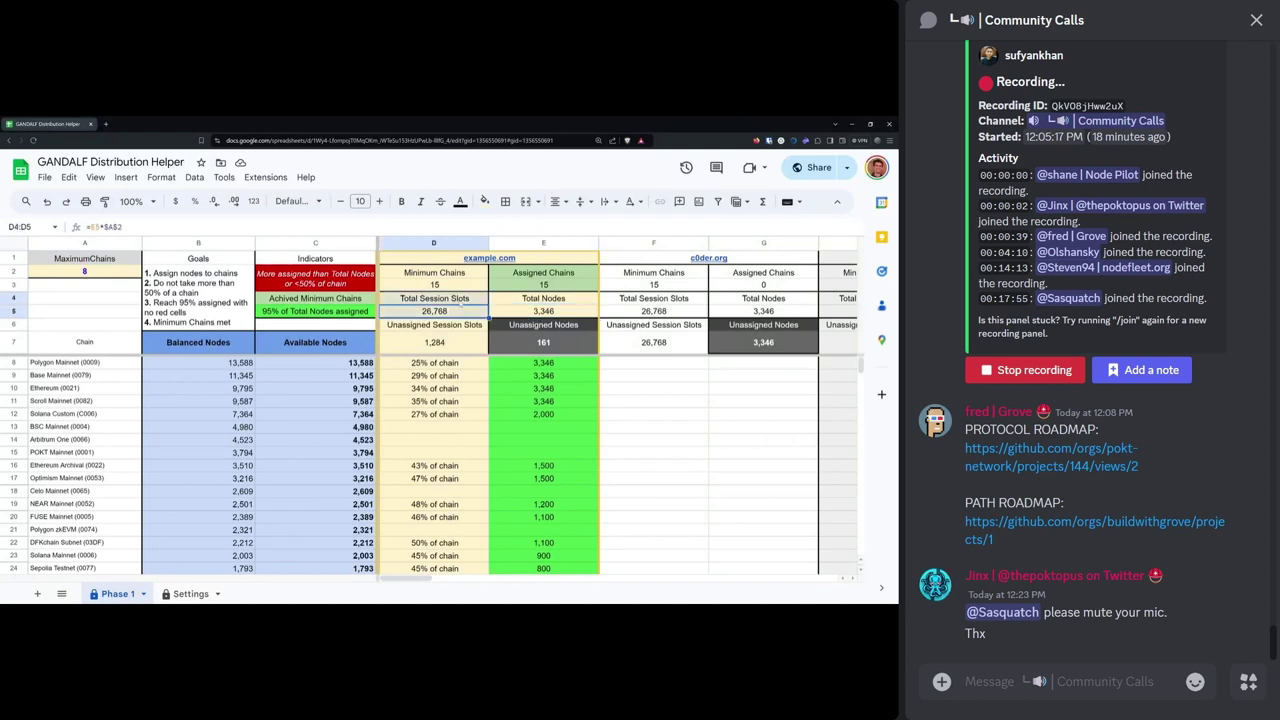
click(456, 296)
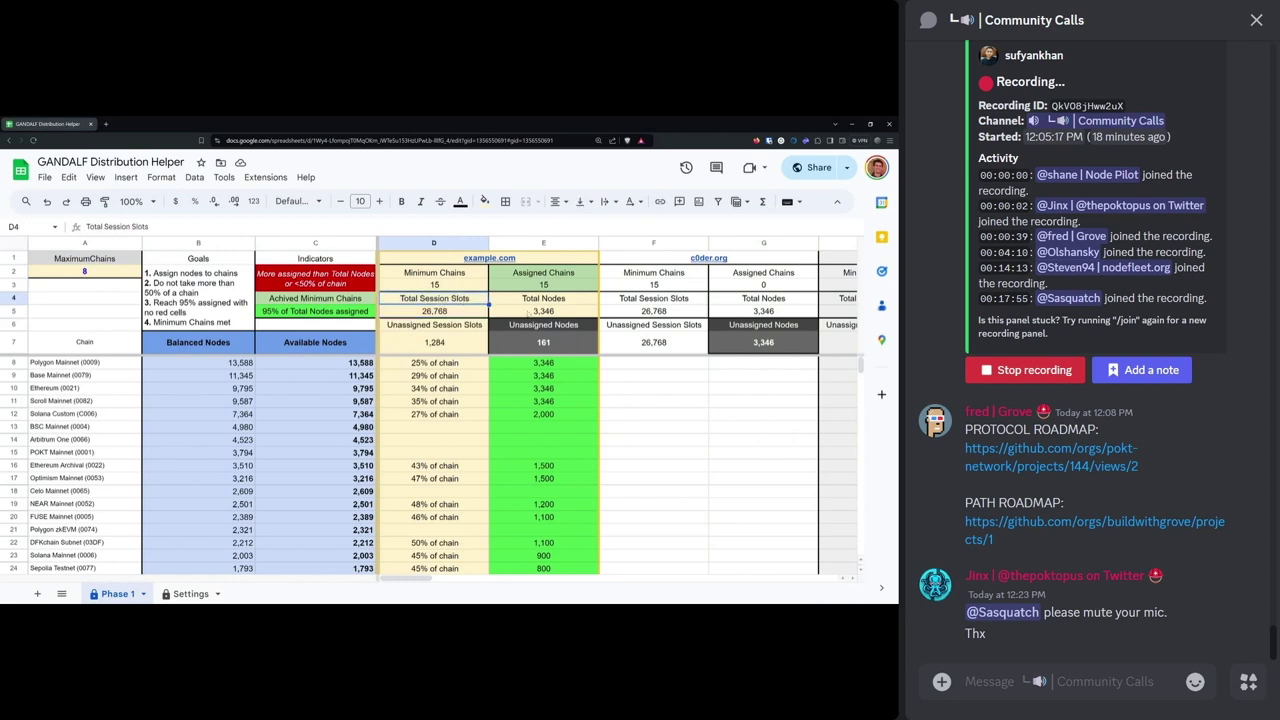
click(541, 312)
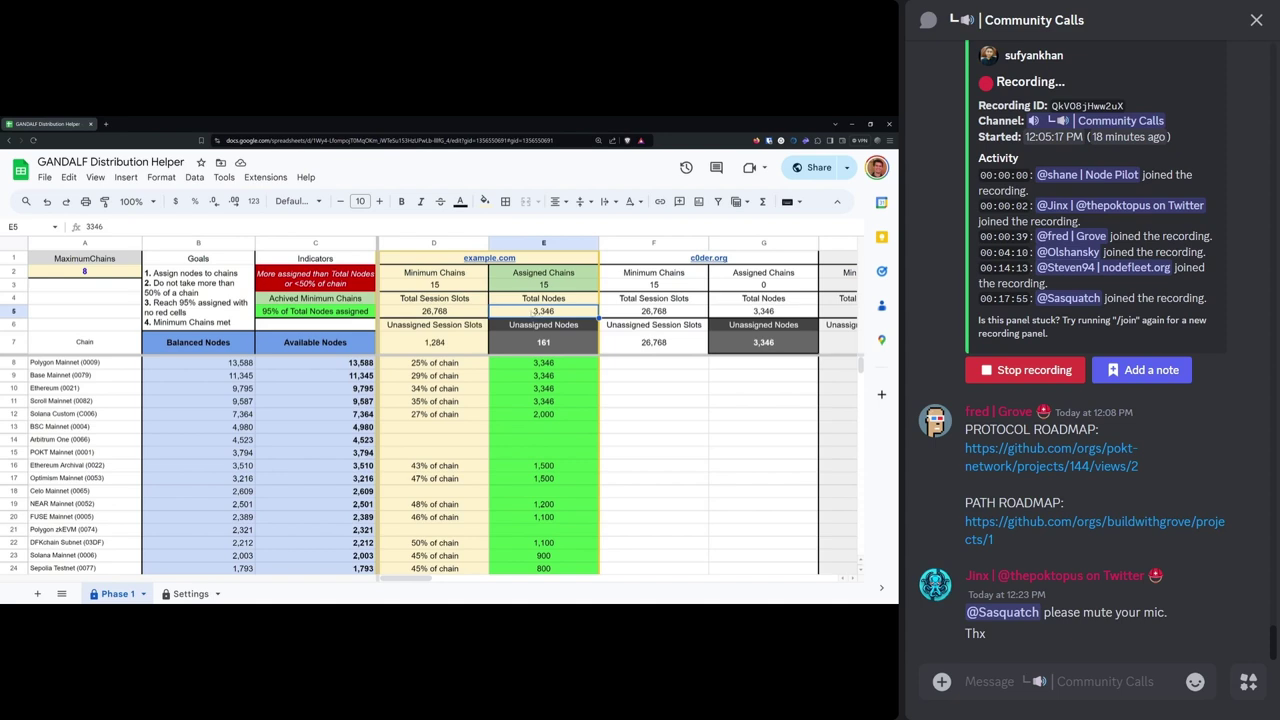
click(92, 275)
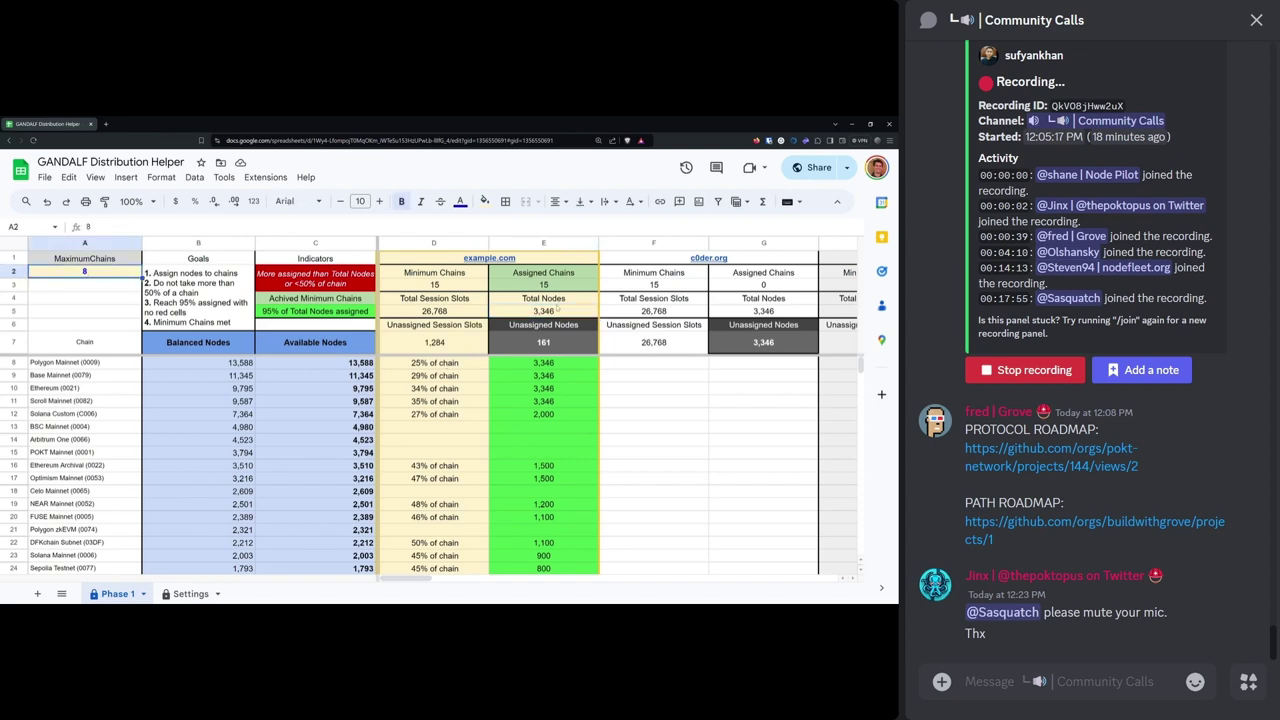
click(557, 310)
click(100, 260)
click(440, 312)
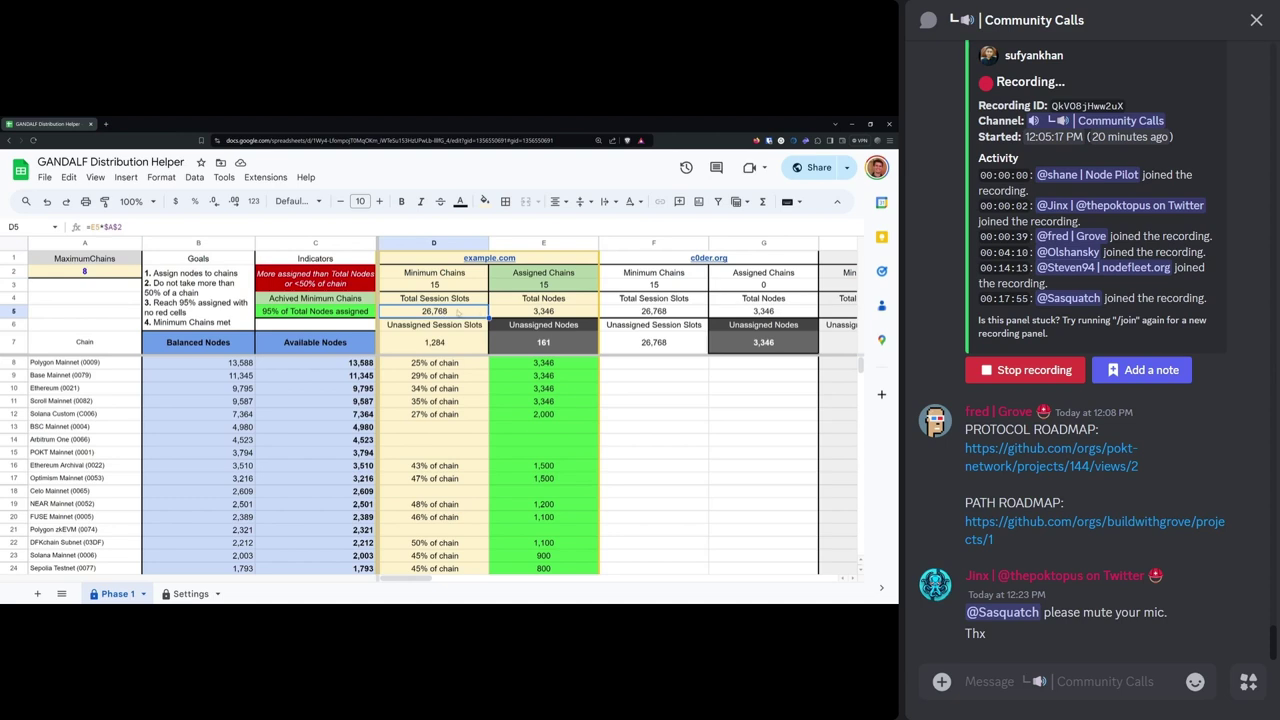
- Clear the example.com node assignment for Solana Custom (C006) in cell E12
click(521, 365)
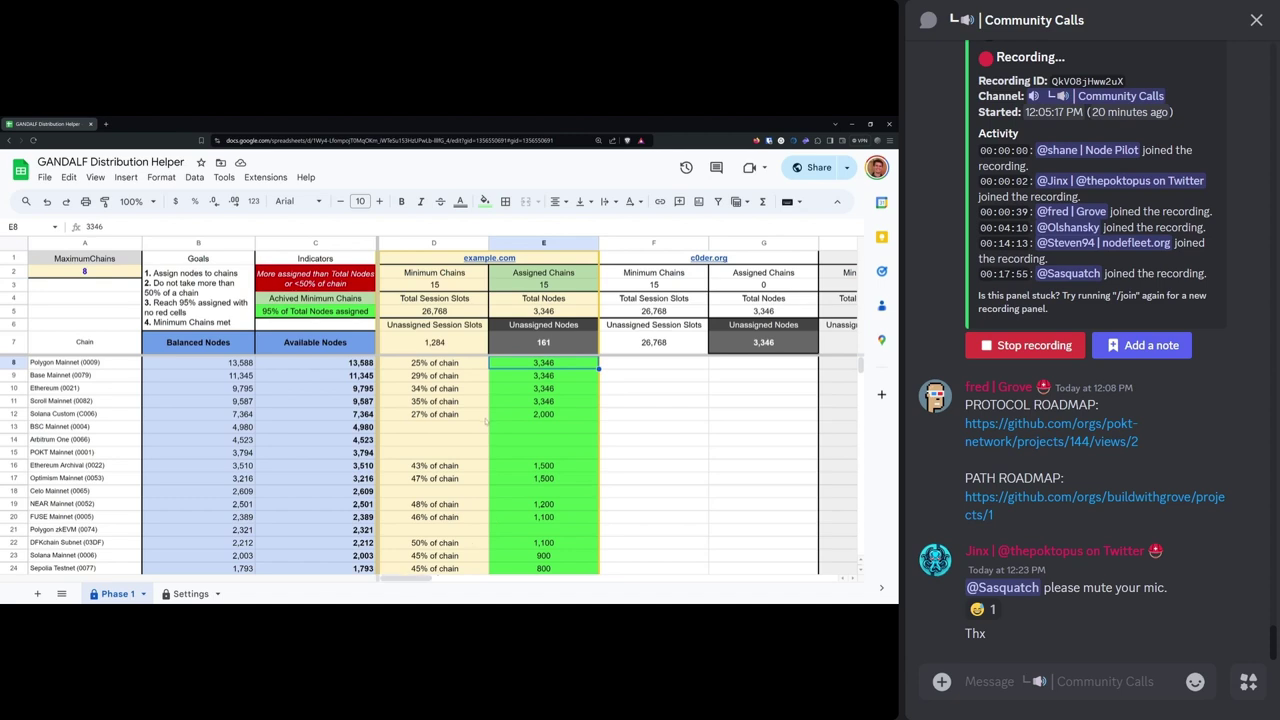
scroll(490, 490, down, 1)
scroll(548, 427, up, 1)
click(555, 418)
double_click(555, 414)
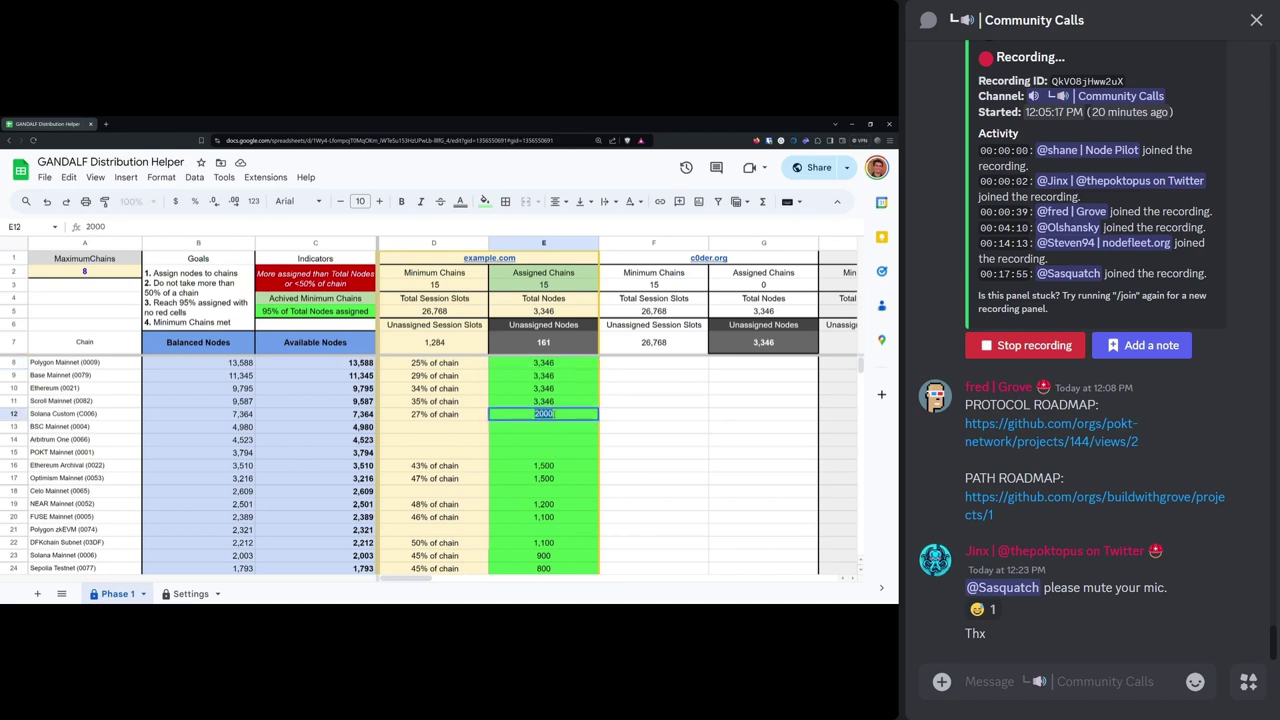
key(BackSpace)
key(Return)
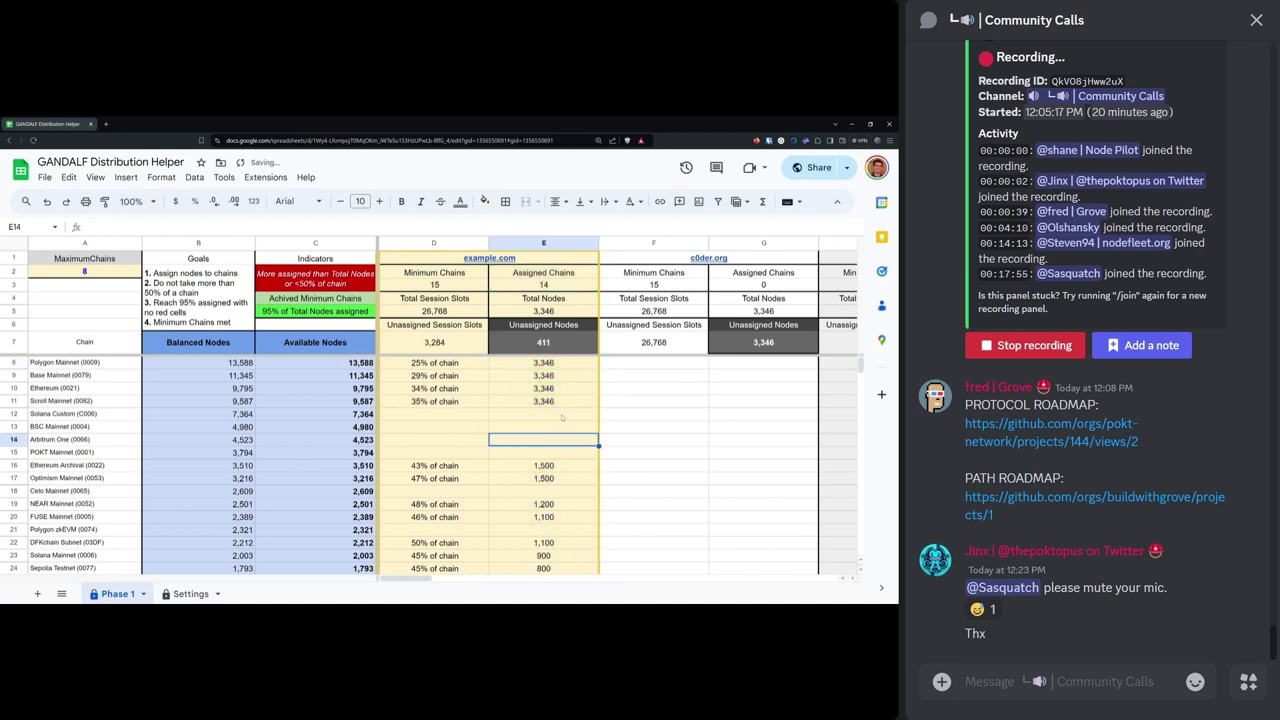
- Check the example.com node assignments for Polygon Mainnet (0009) and Base Mainnet (0079), and Polygon's chain percentage formula
click(562, 418)
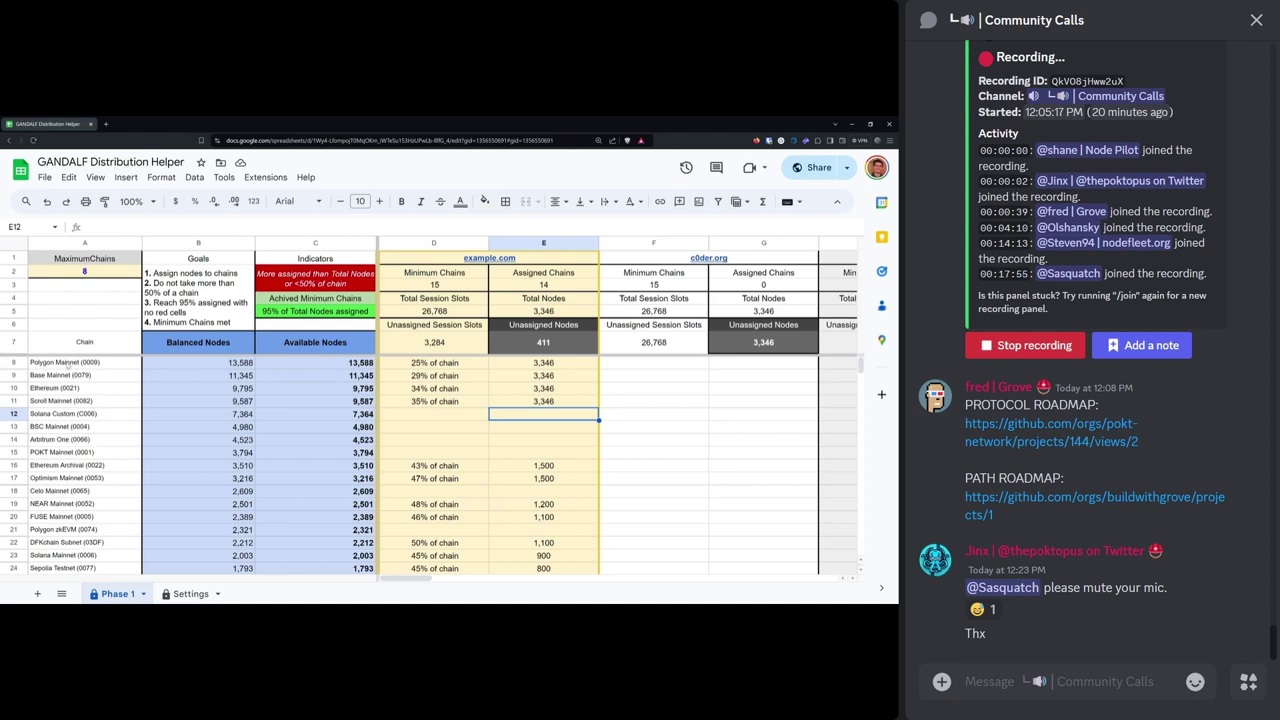
click(65, 362)
click(551, 364)
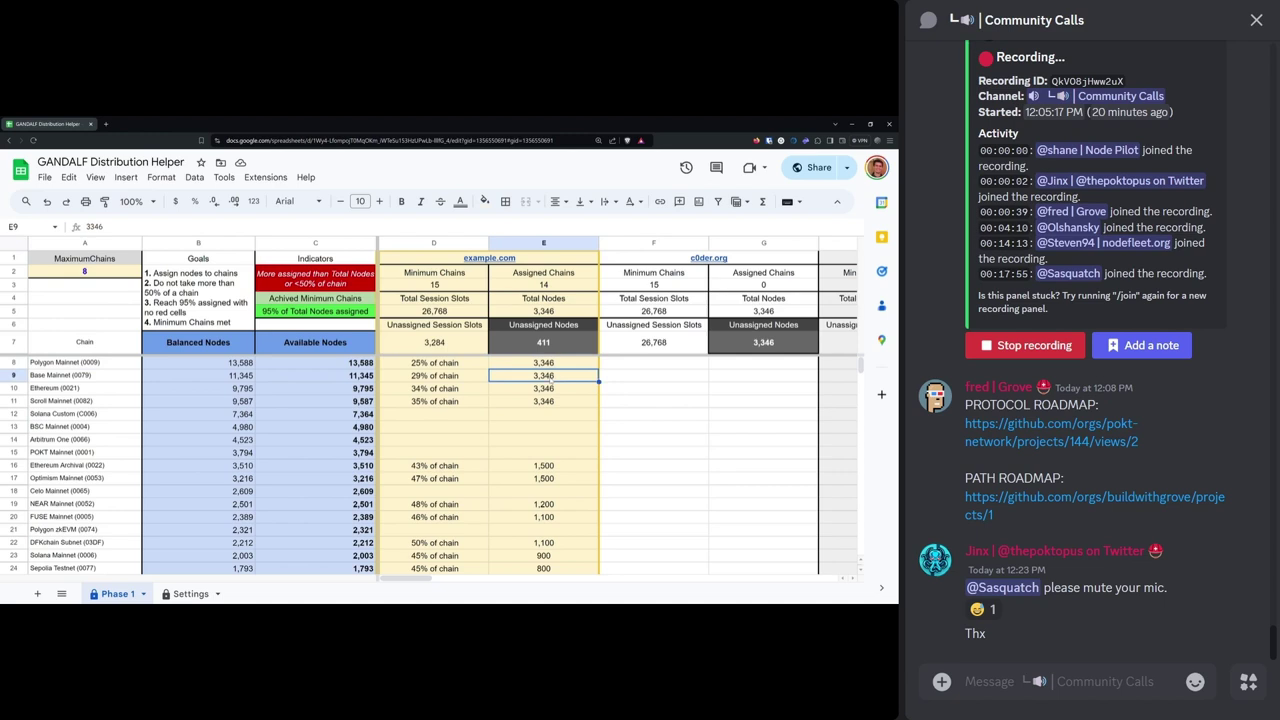
click(416, 365)
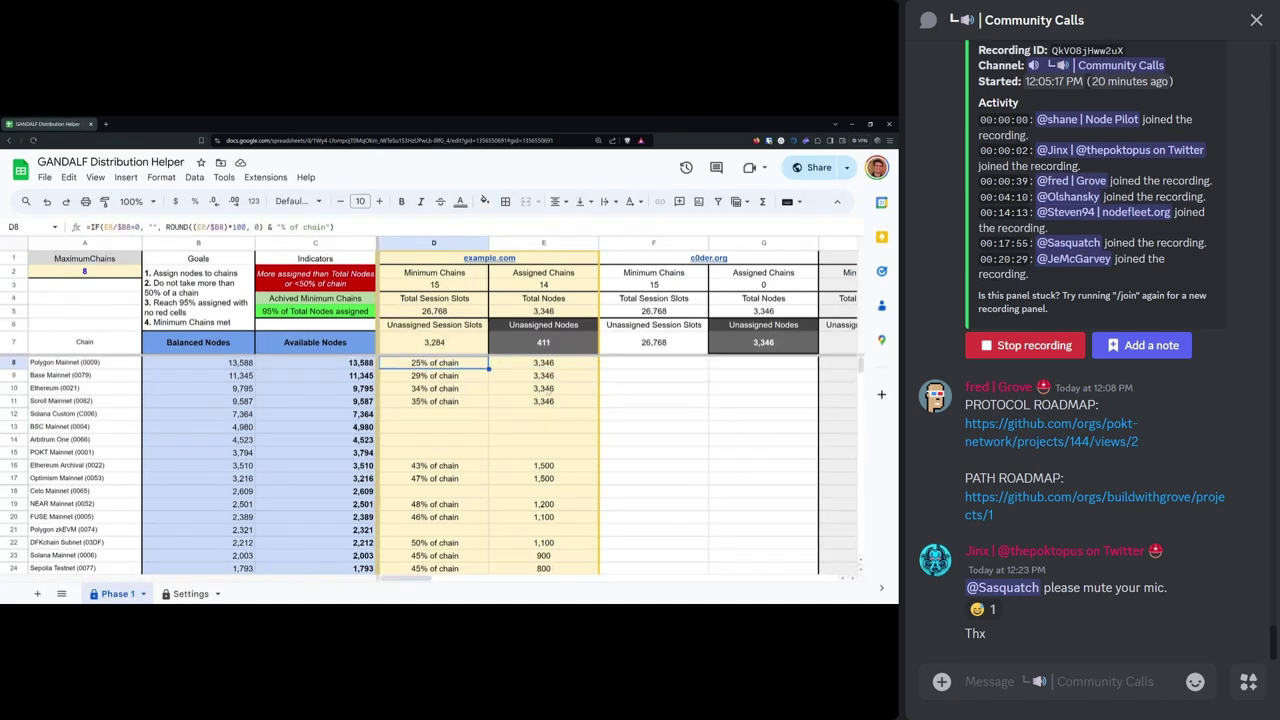
click(553, 376)
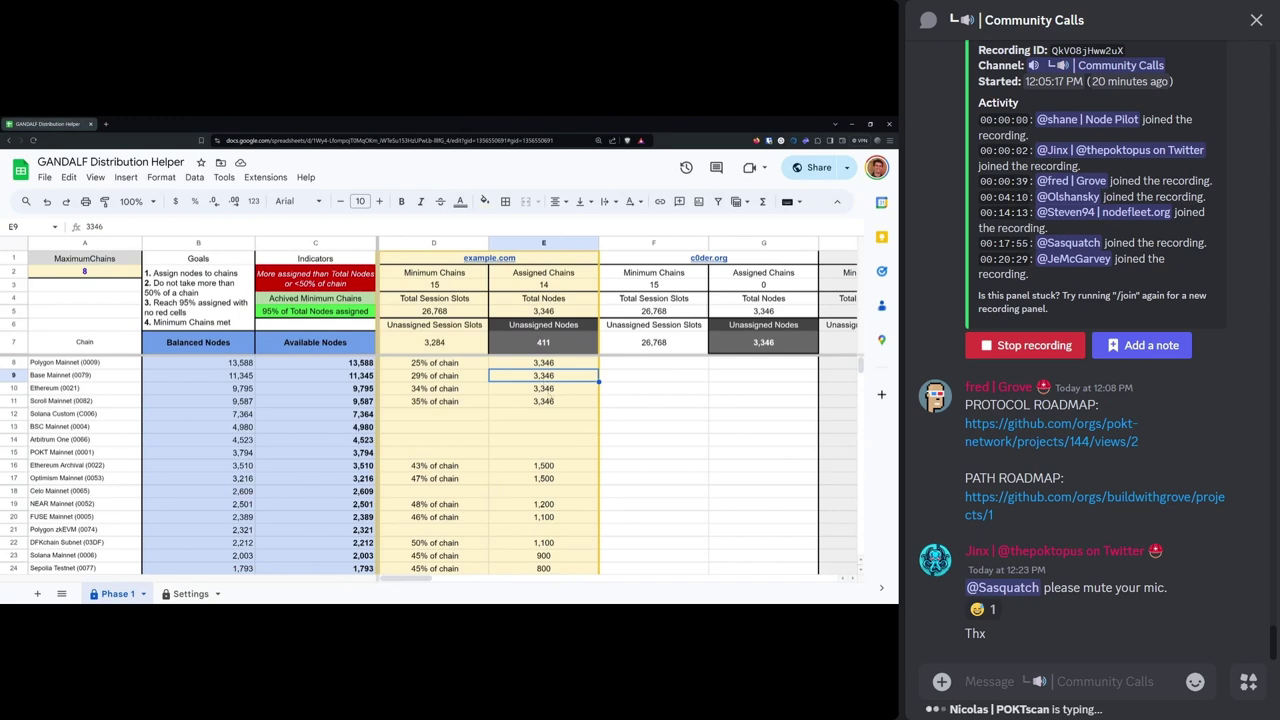
- Assign 2000 example.com nodes to Solana Custom (C006) and check the indicator for 95% of Total Nodes assigned
key(Down)
key(Down)
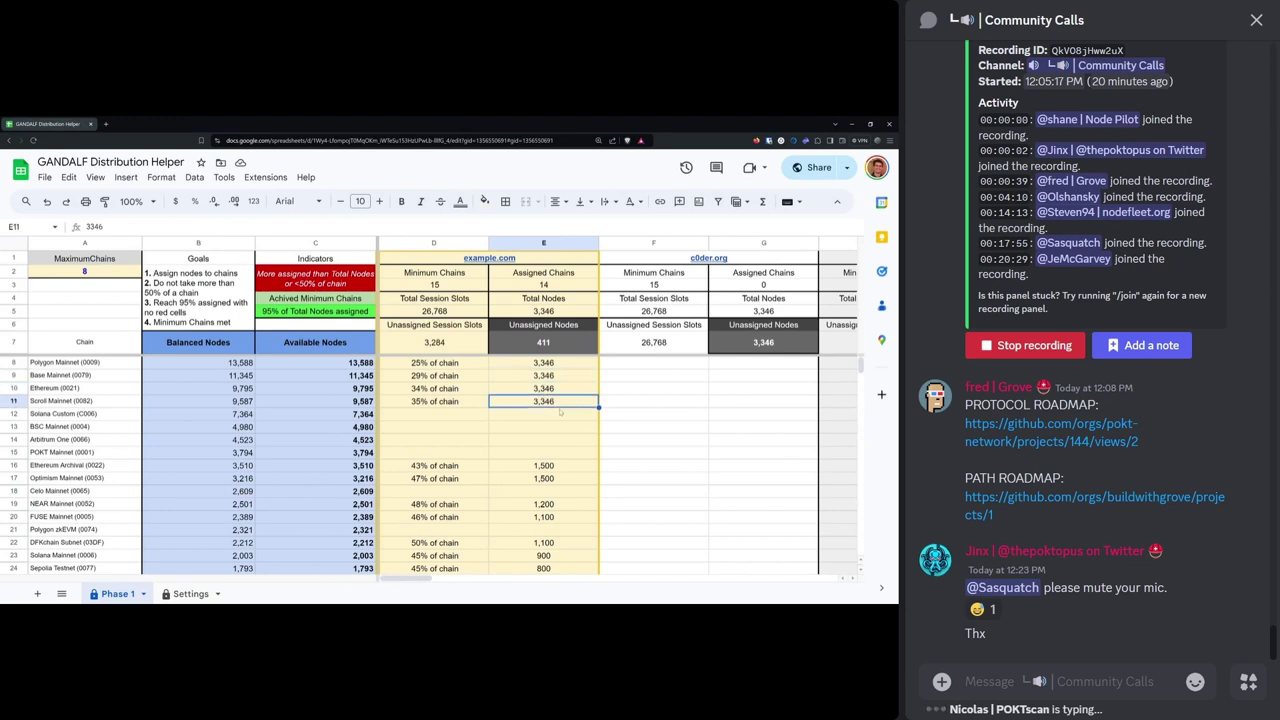
key(Down)
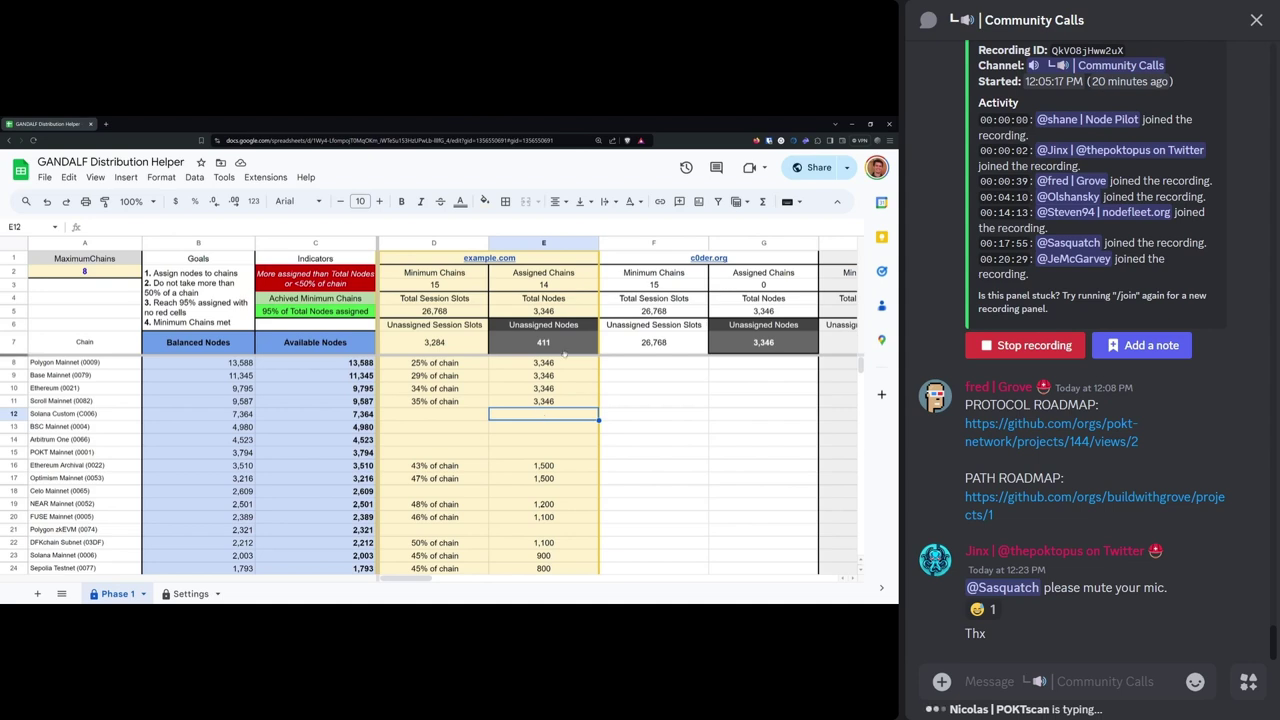
text(2000)
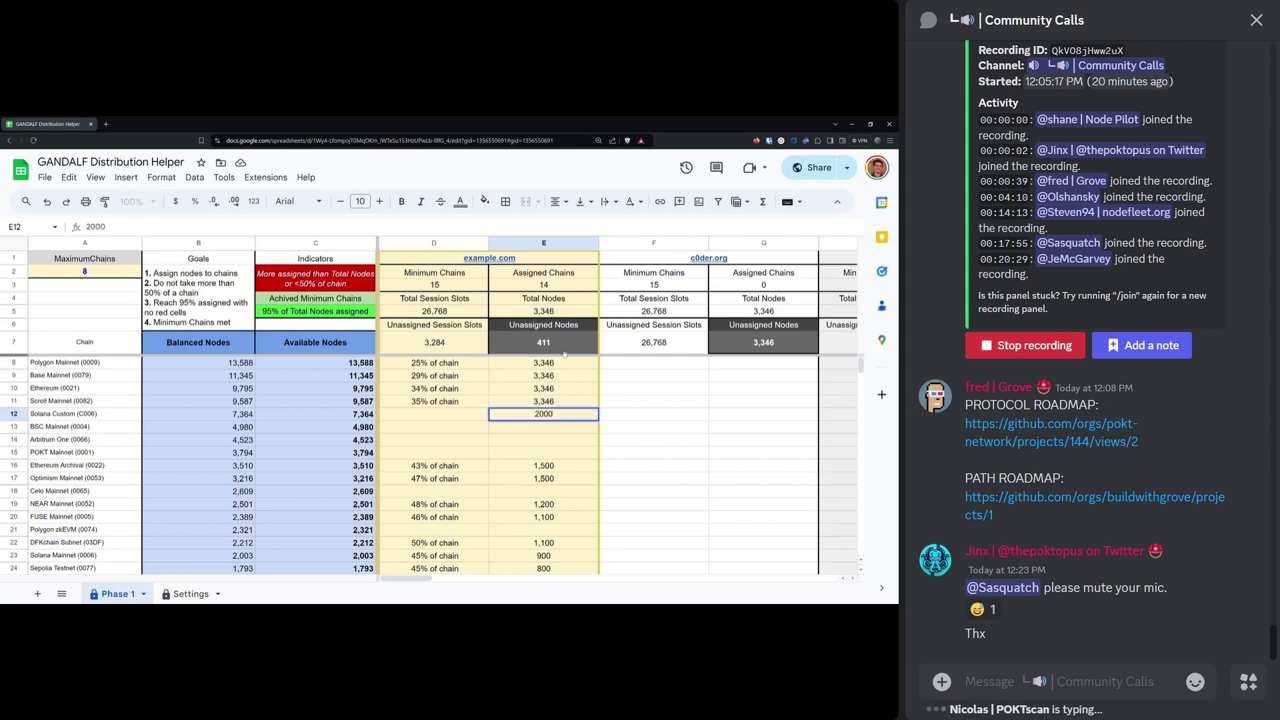
key(Return)
click(268, 313)
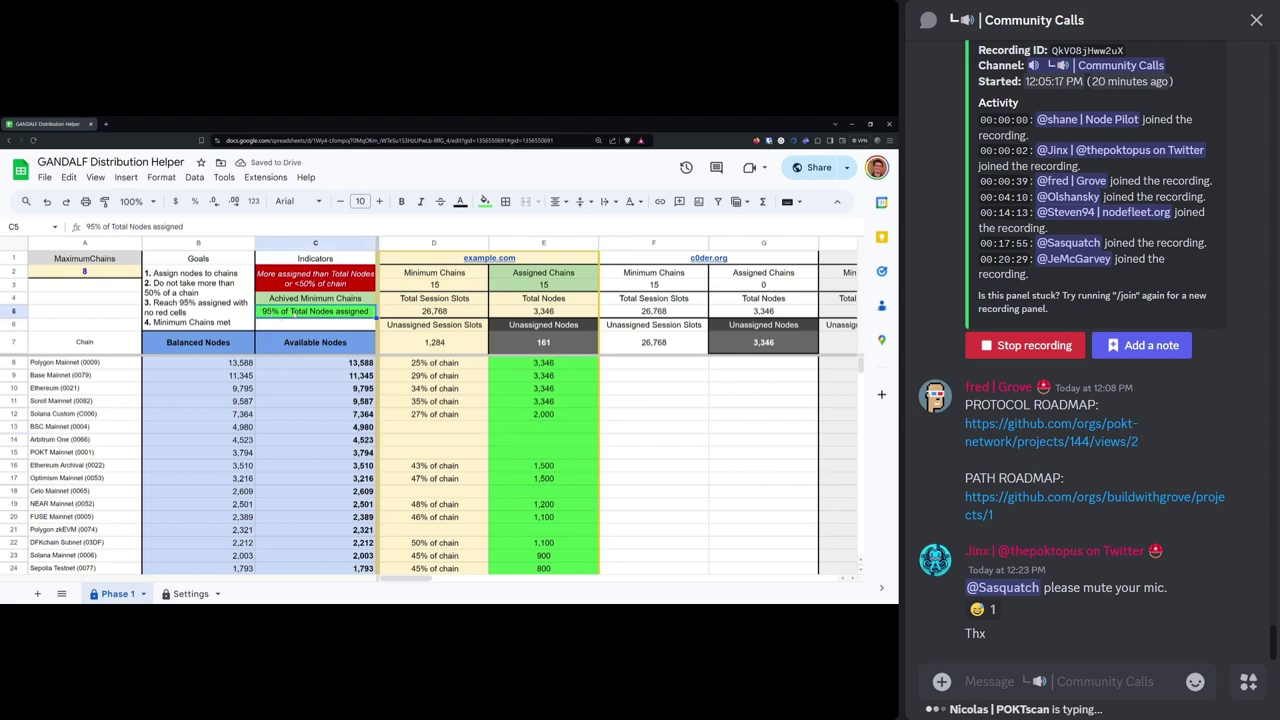
click(577, 365)
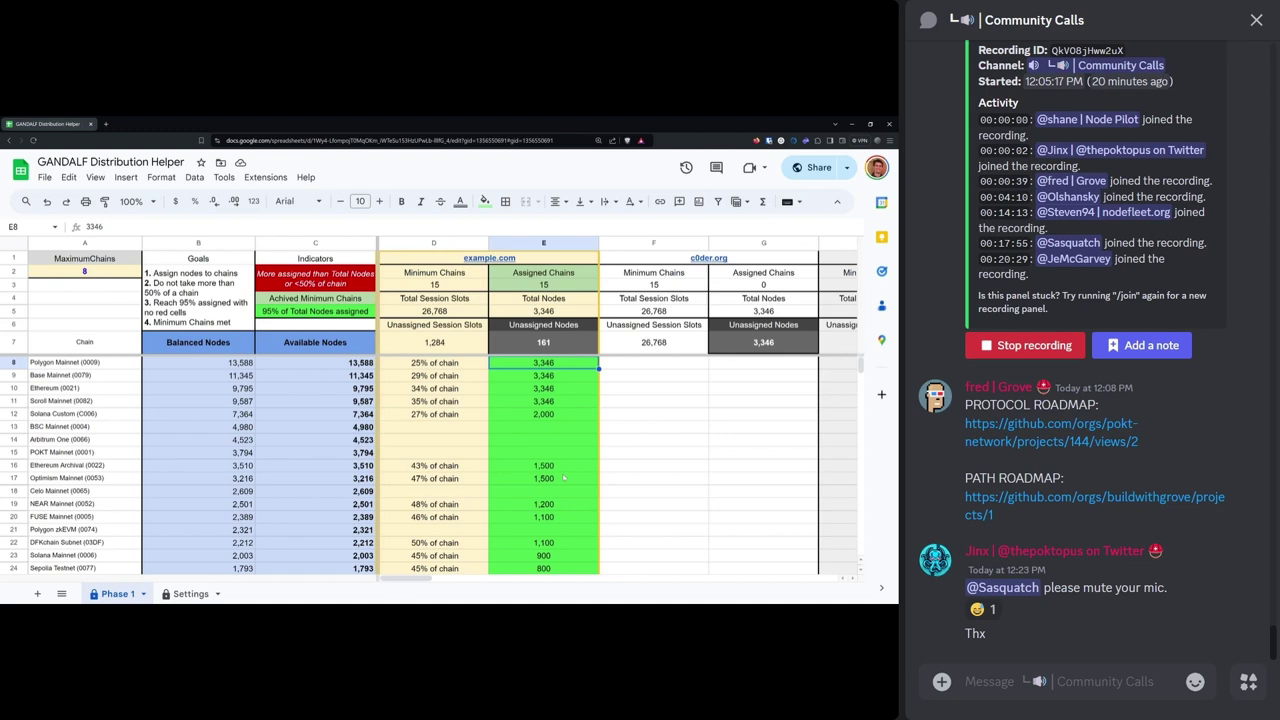
- Clear example.com's Solana Custom (C006) assignment to check the chain's Available Nodes, and re-enter it as 2000 nodes
double_click(531, 414)
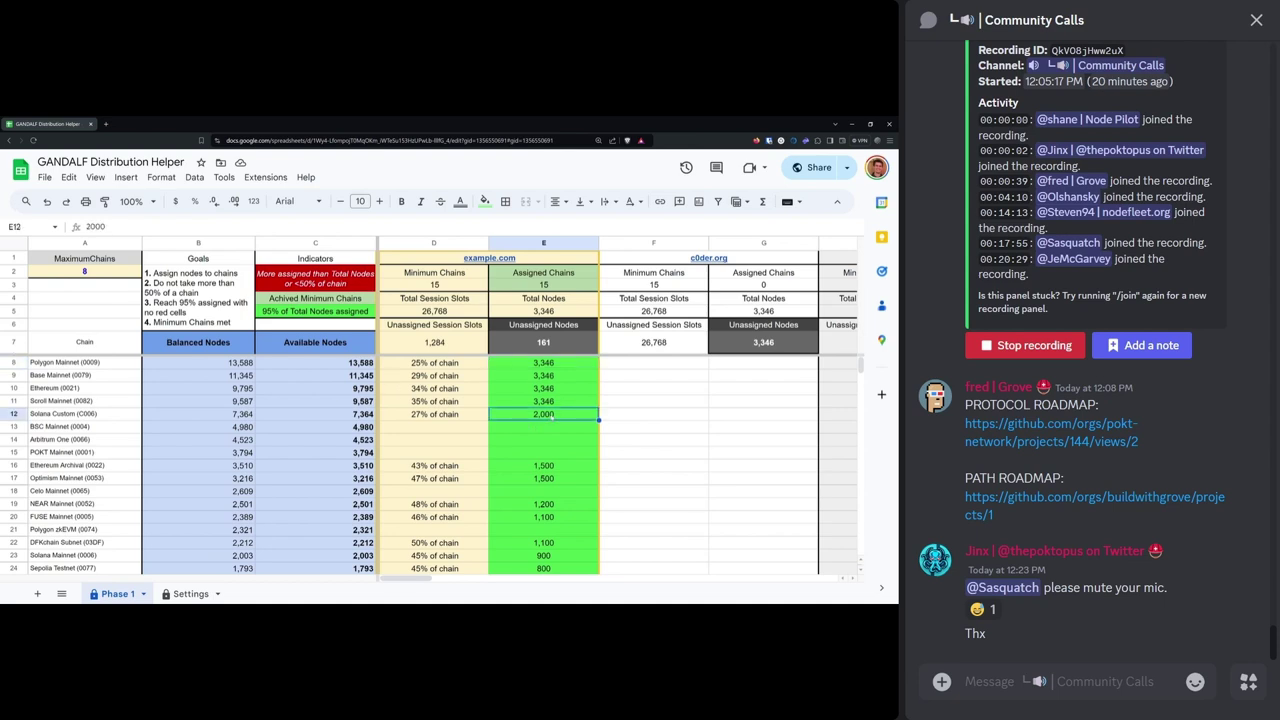
drag(567, 414, 515, 416)
key(BackSpace)
click(315, 414)
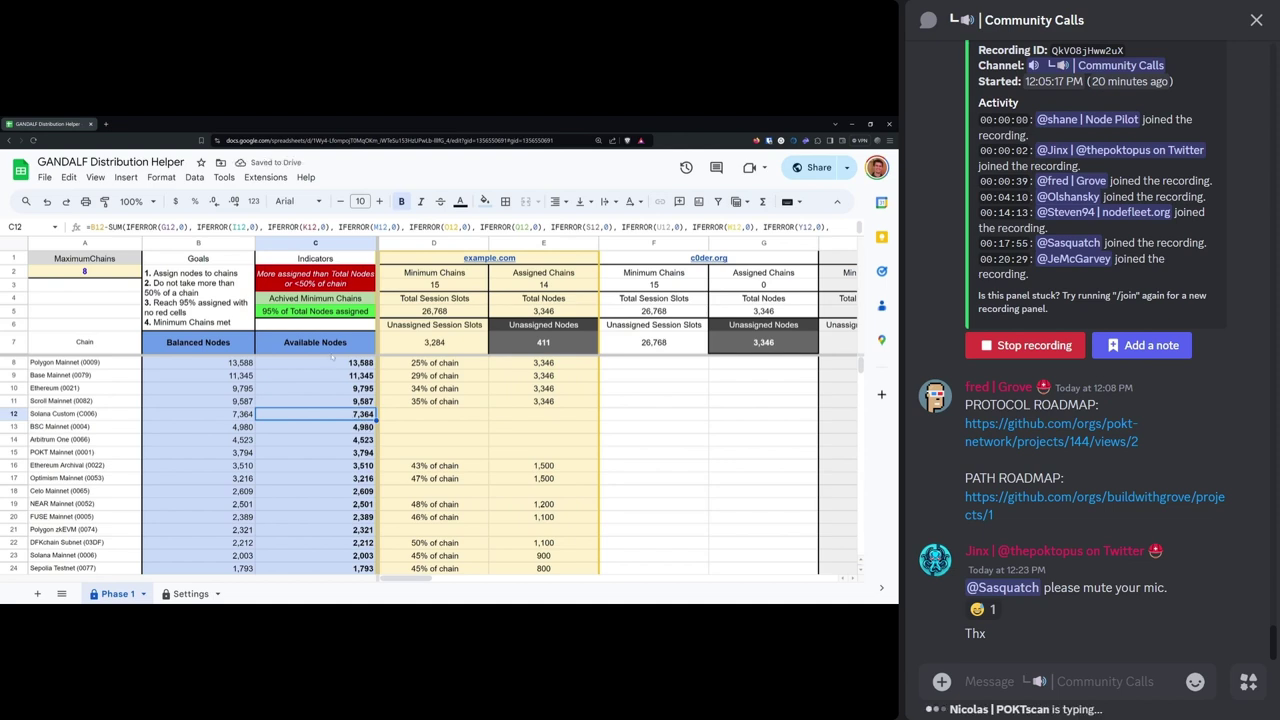
click(545, 413)
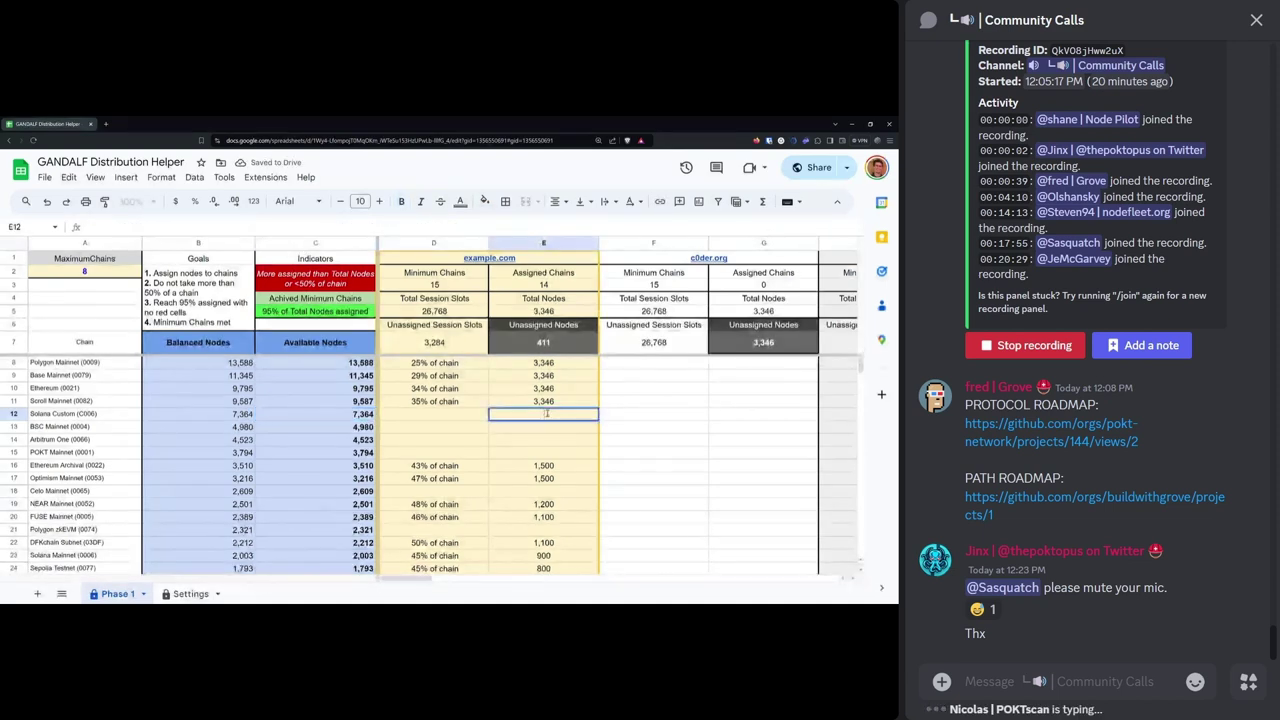
text(2,000)
key(Return)
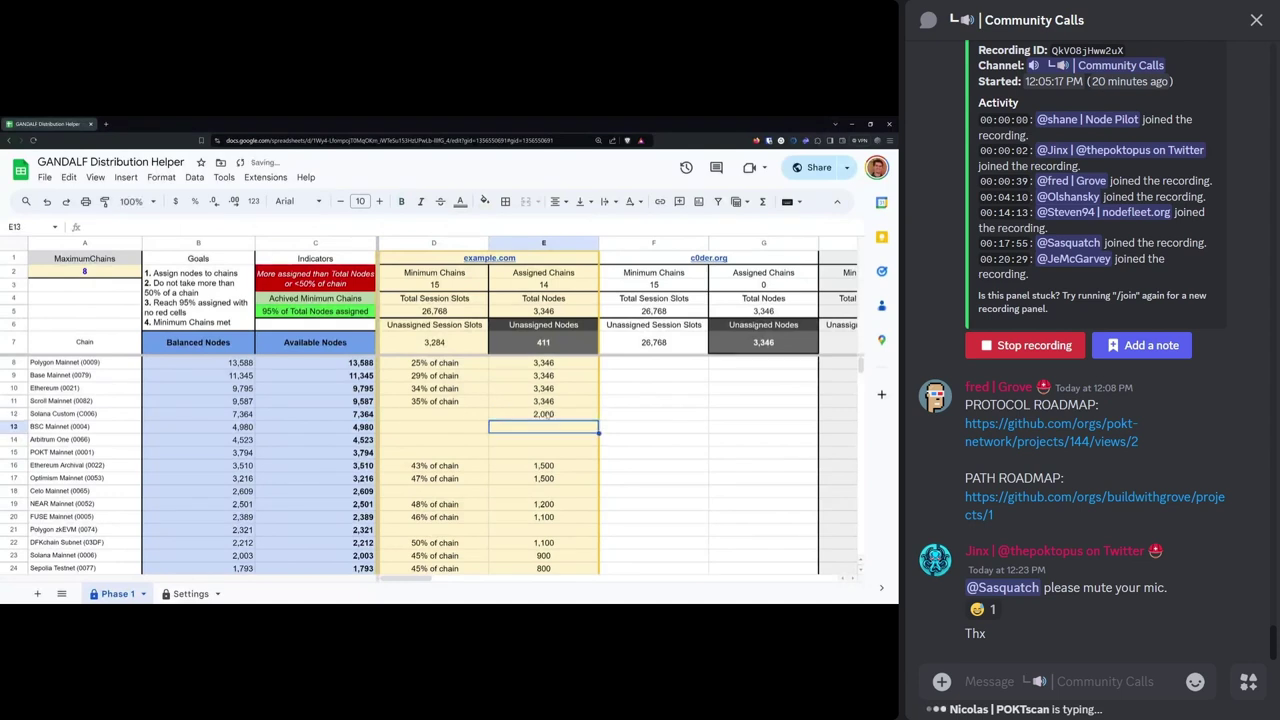
- Assign 2000 c0der.org nodes to Solana Custom (C006) in cell G12
click(741, 415)
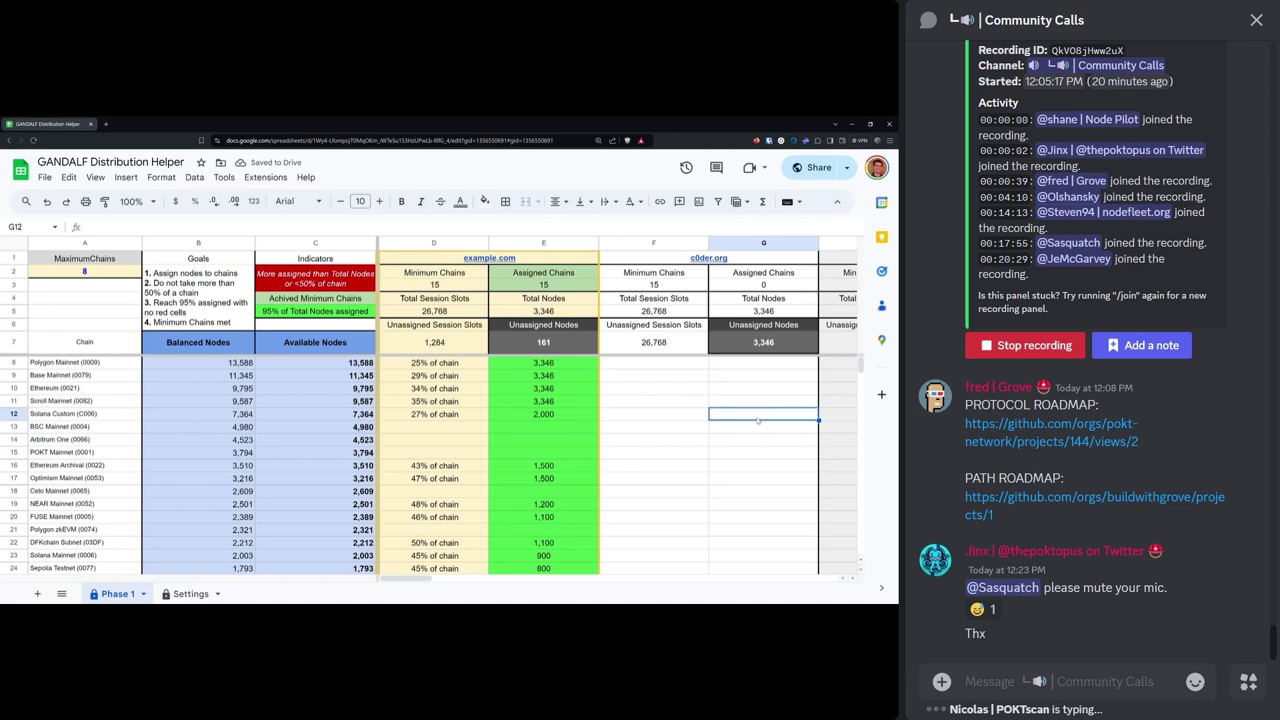
double_click(759, 413)
text(2000)
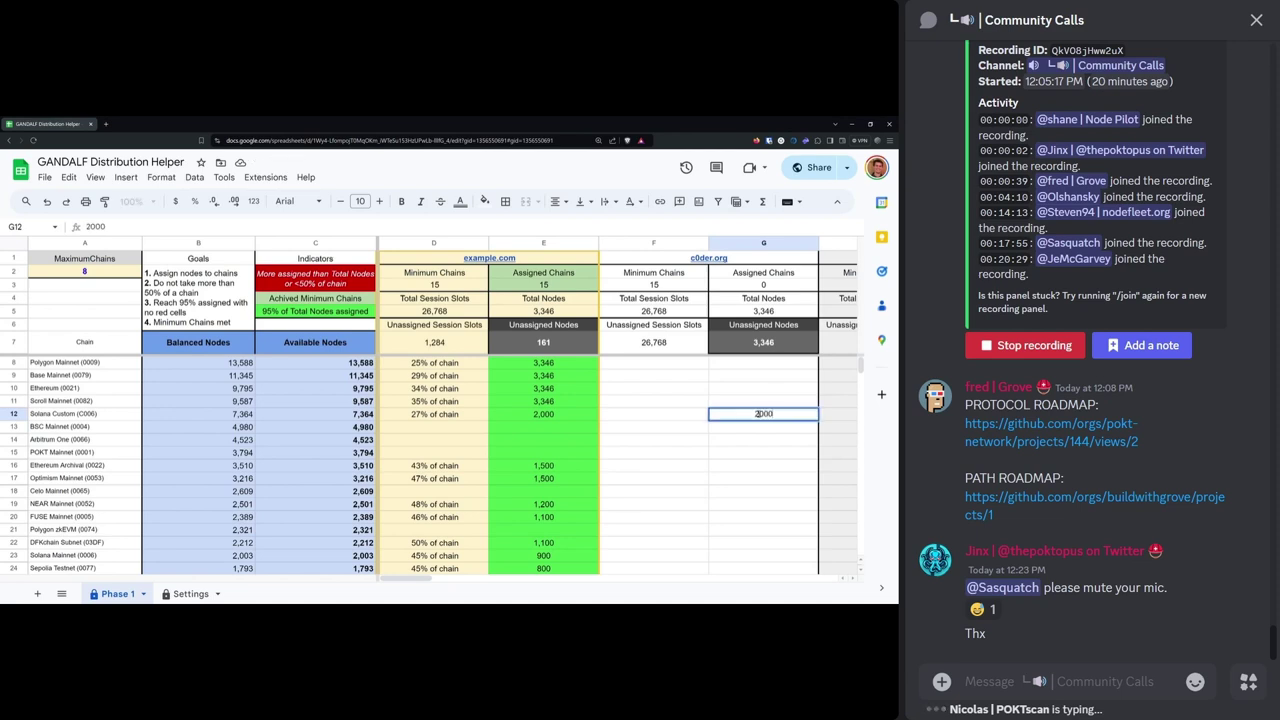
key(Return)
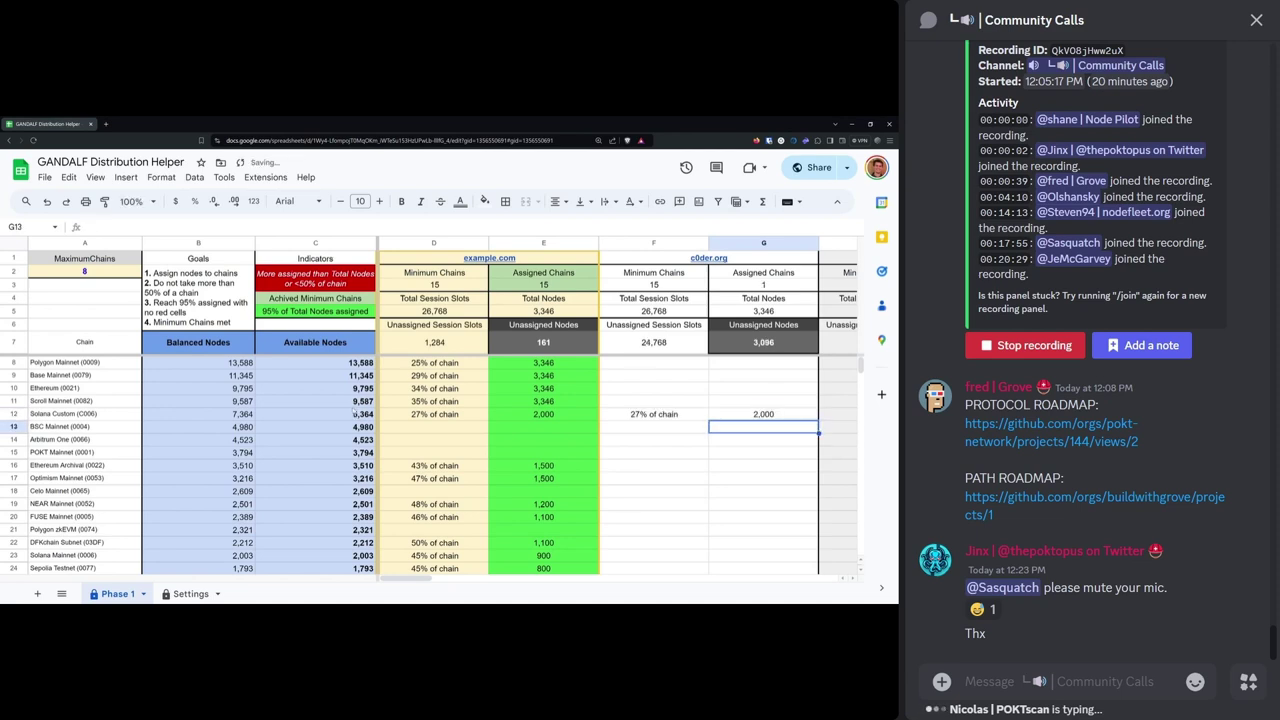
- Compare the Balanced Nodes and Available Nodes of Solana Custom (C006) and Polygon Mainnet (0009)
click(355, 413)
key(Left)
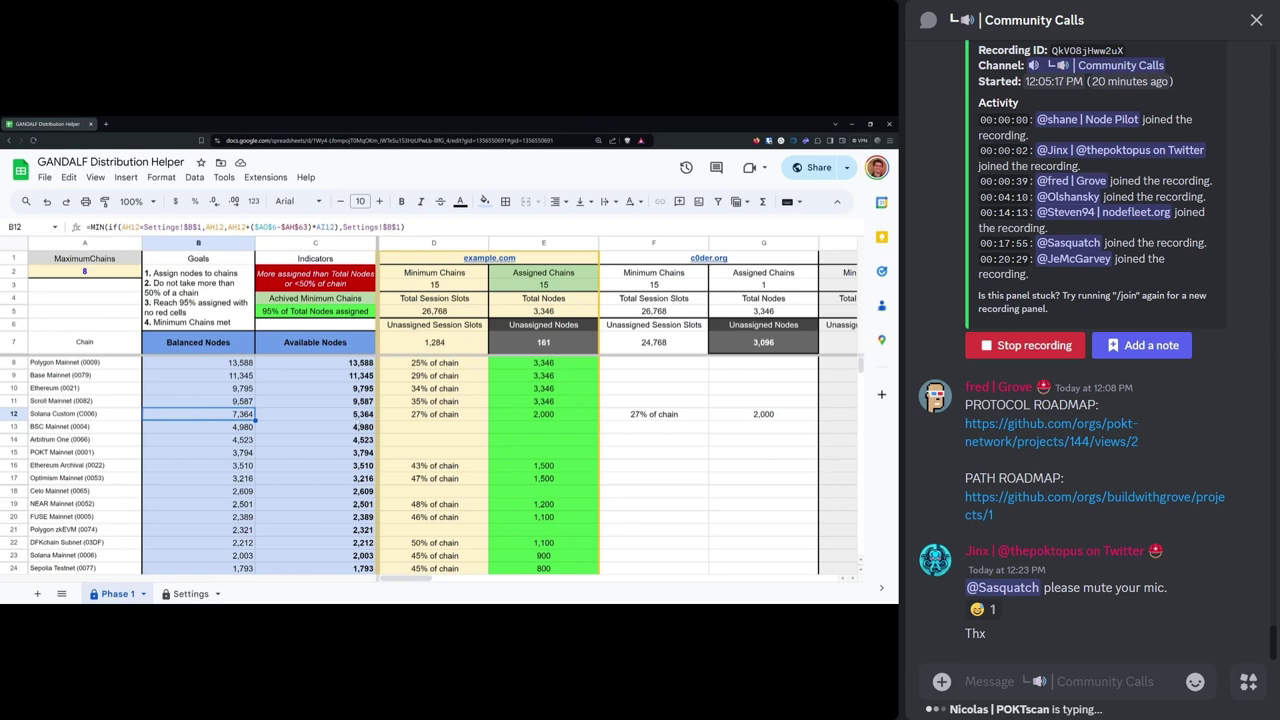
click(355, 418)
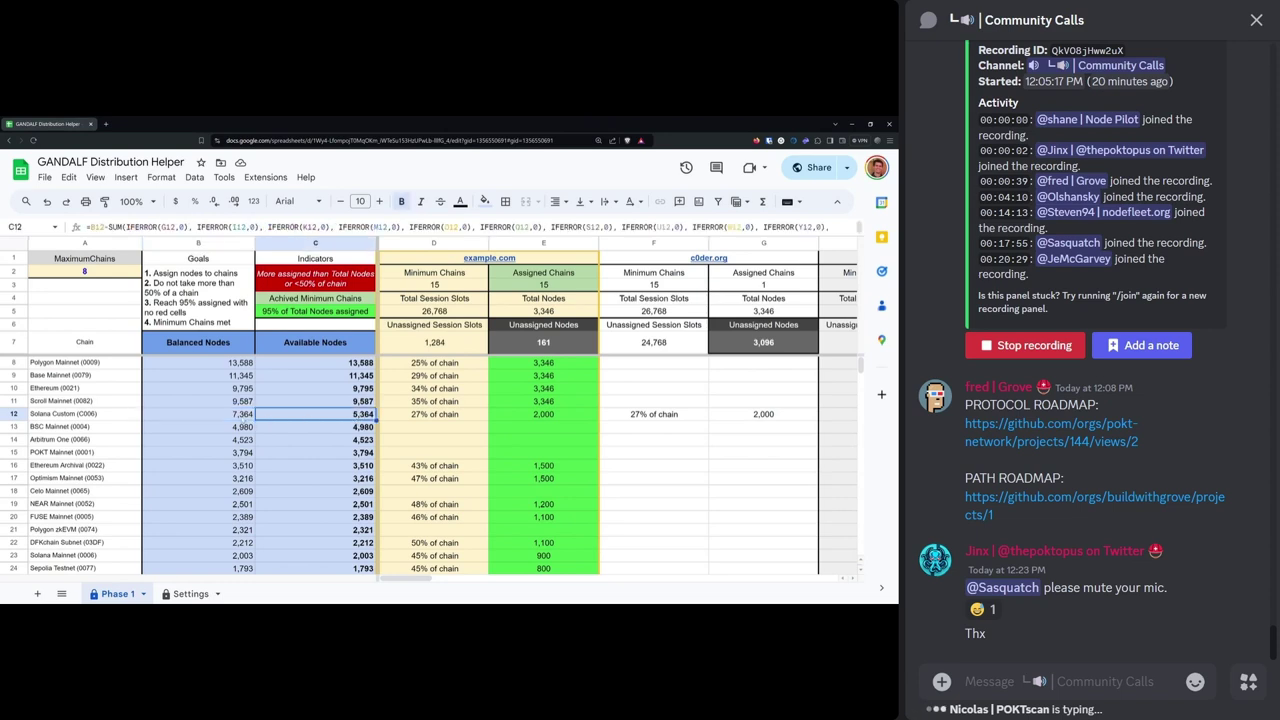
click(14, 413)
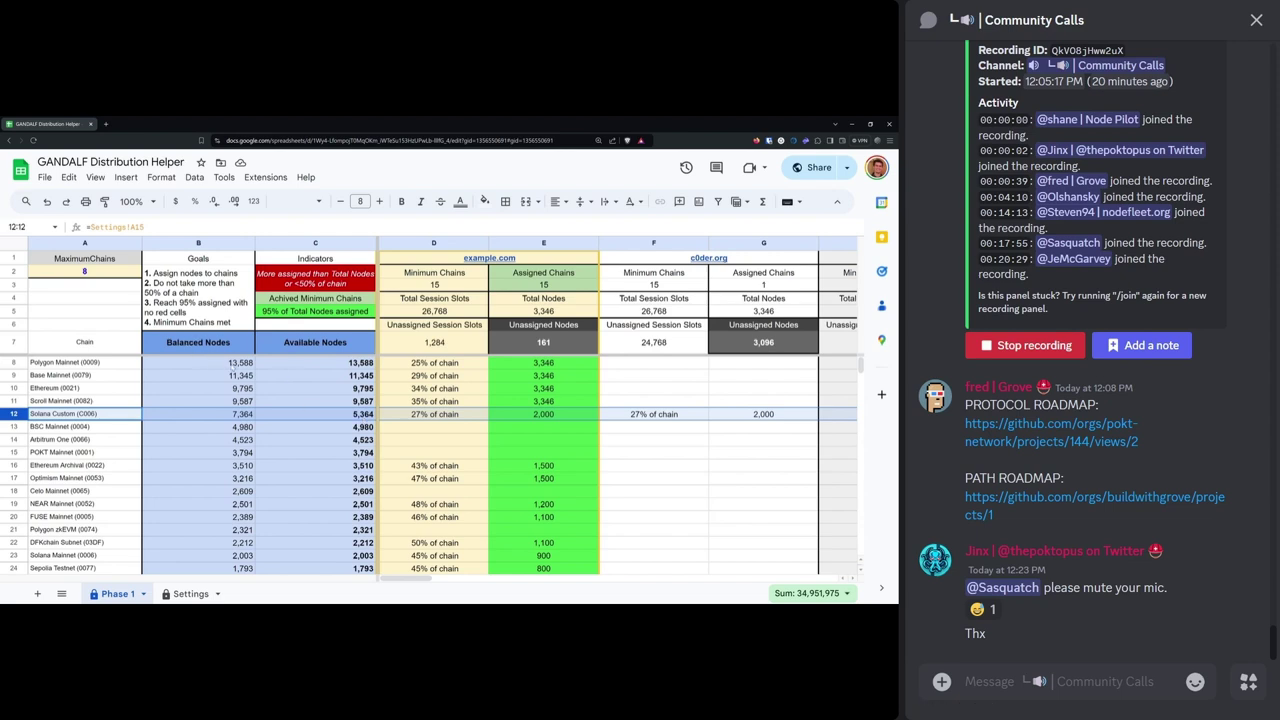
click(232, 363)
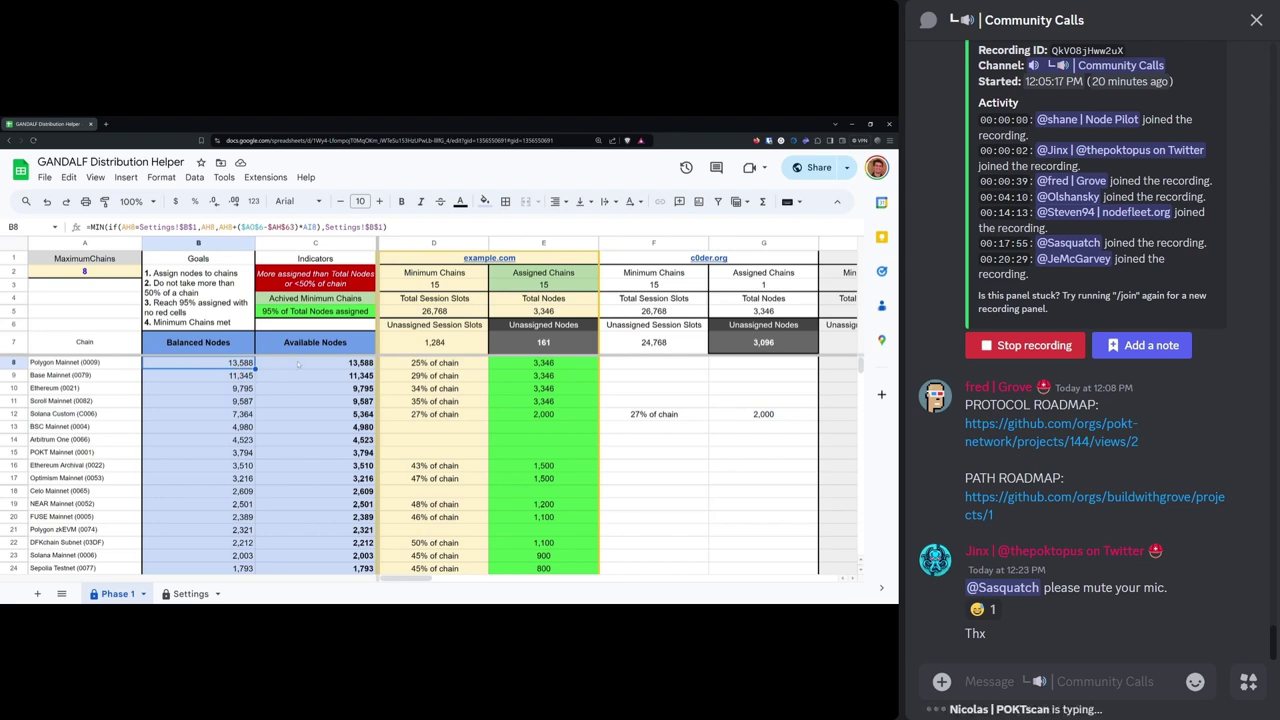
click(330, 362)
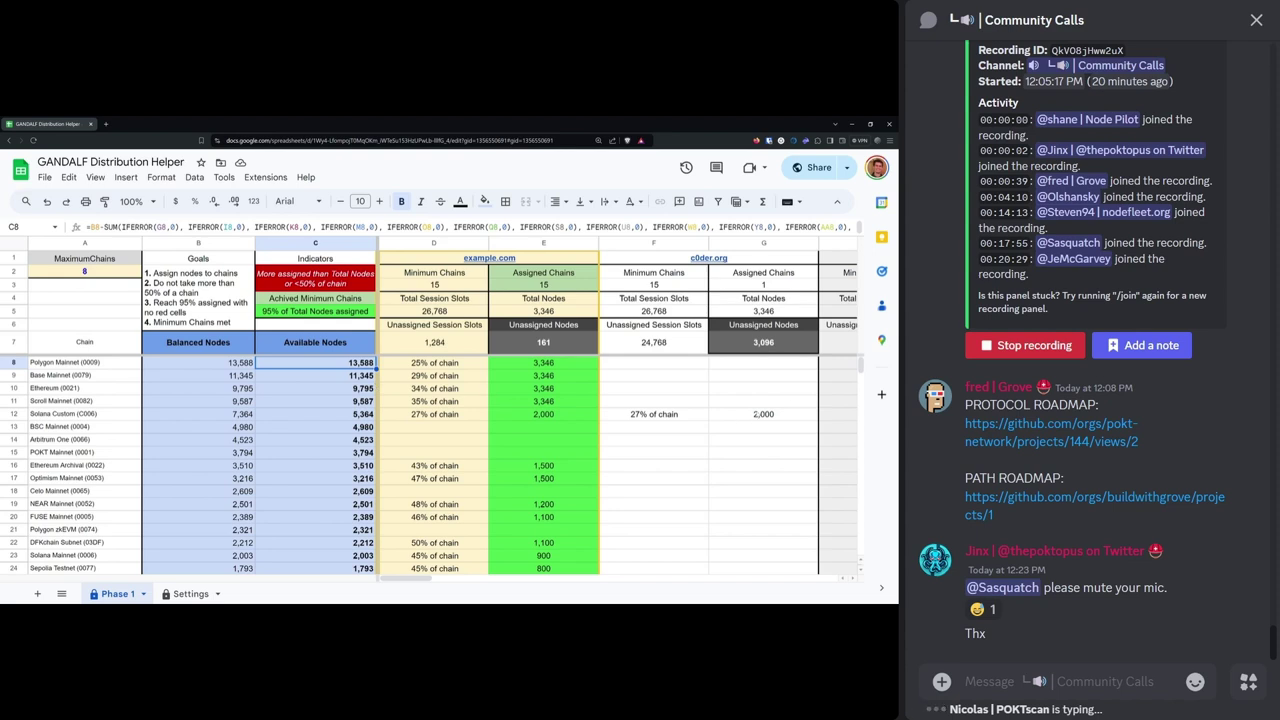
- Copy example.com's node assignments in E8:E29 to c0der.org starting at G8, and check Polygon Mainnet's Available Nodes
drag(573, 367, 559, 512)
key(ctrl+c)
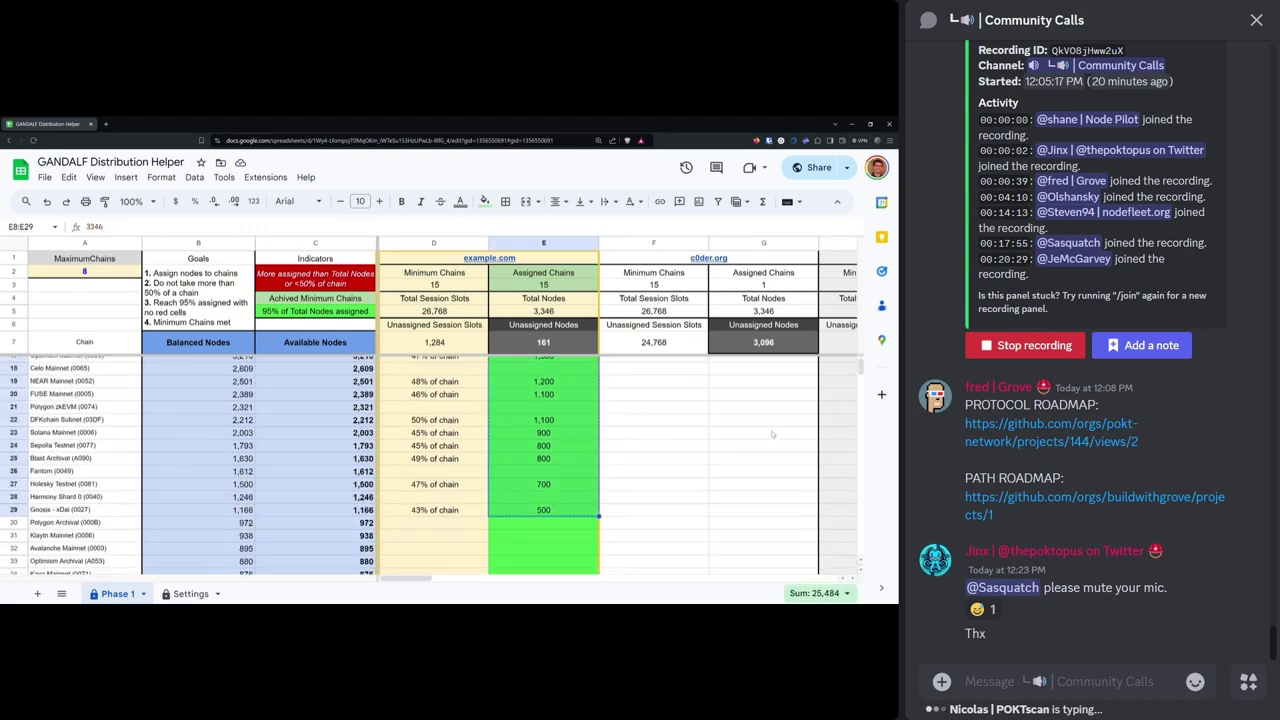
scroll(559, 500, up, 3)
click(786, 365)
key(ctrl+v)
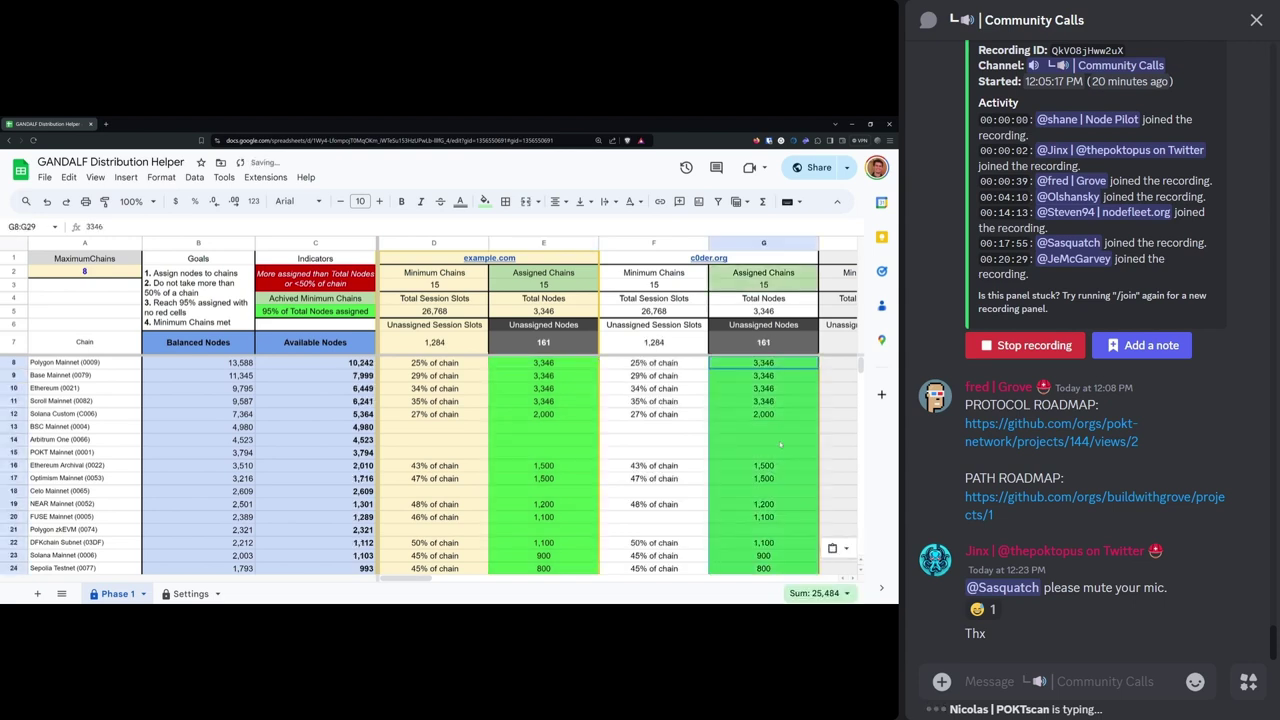
click(758, 437)
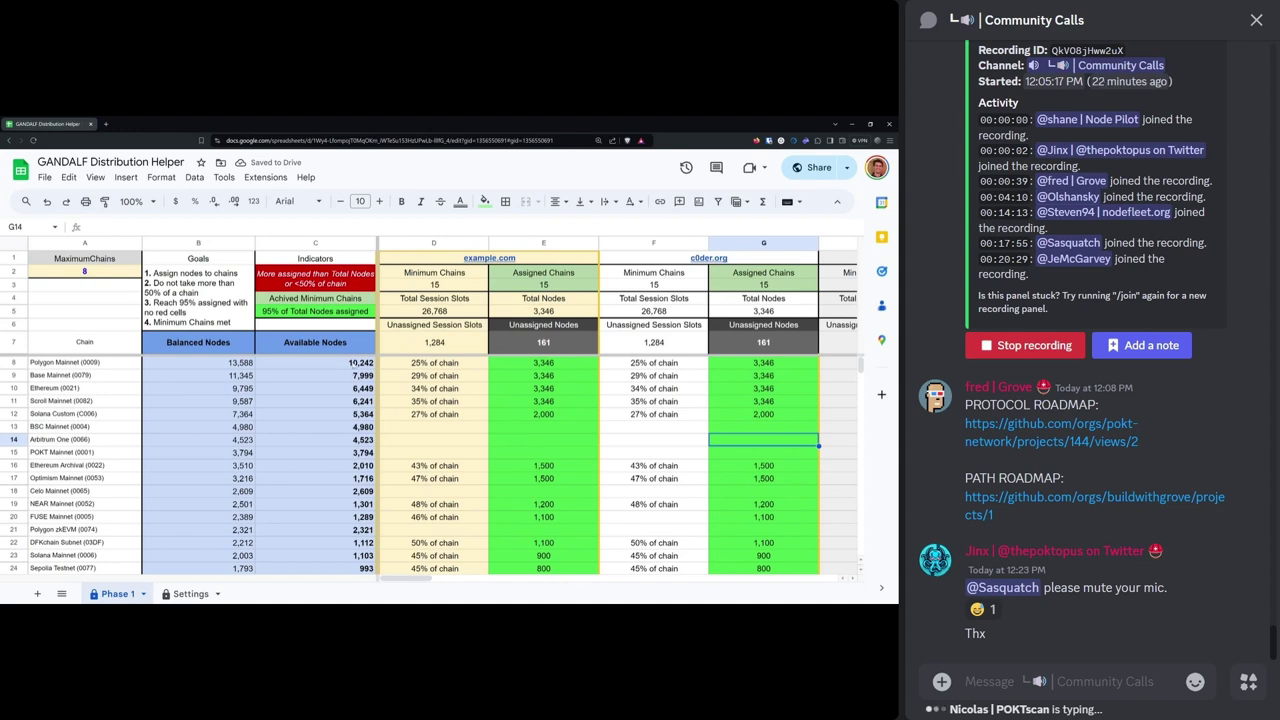
click(350, 364)
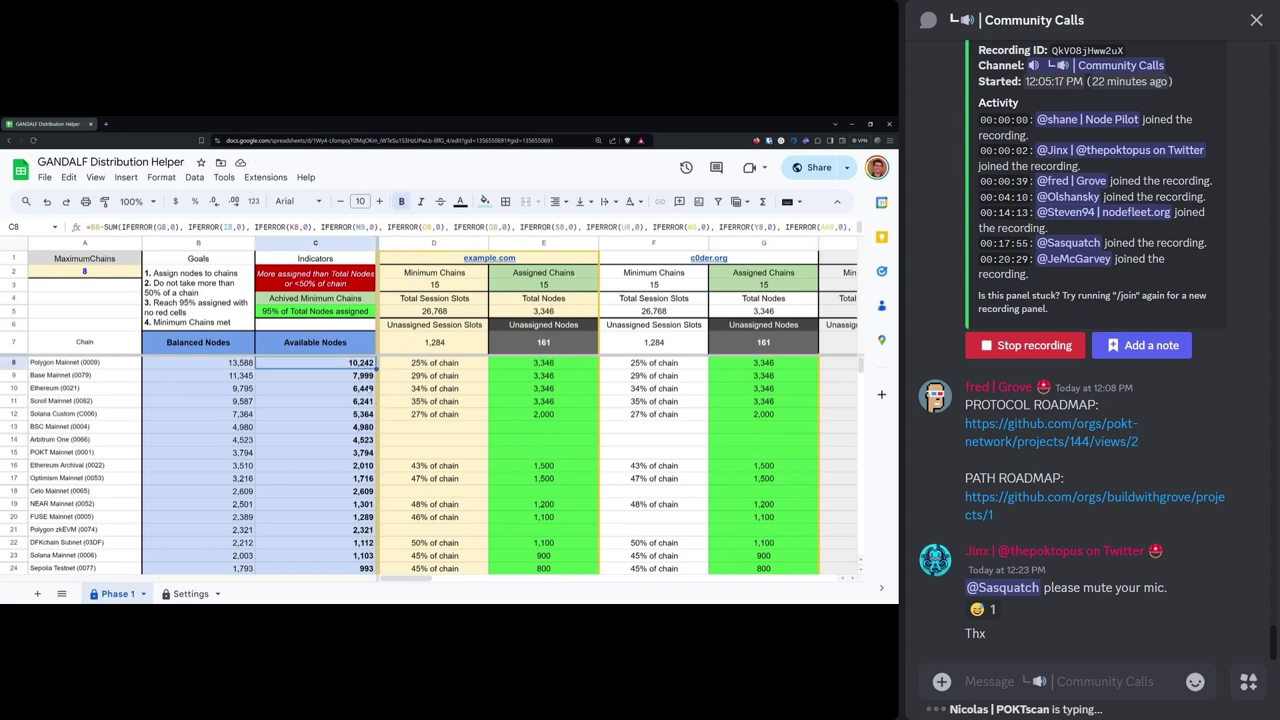
- Assign 2000 poktscan.cloud nodes to Ethereum Archival (0022) in cell I16 and check its chain percentage indicator
drag(407, 578, 452, 580)
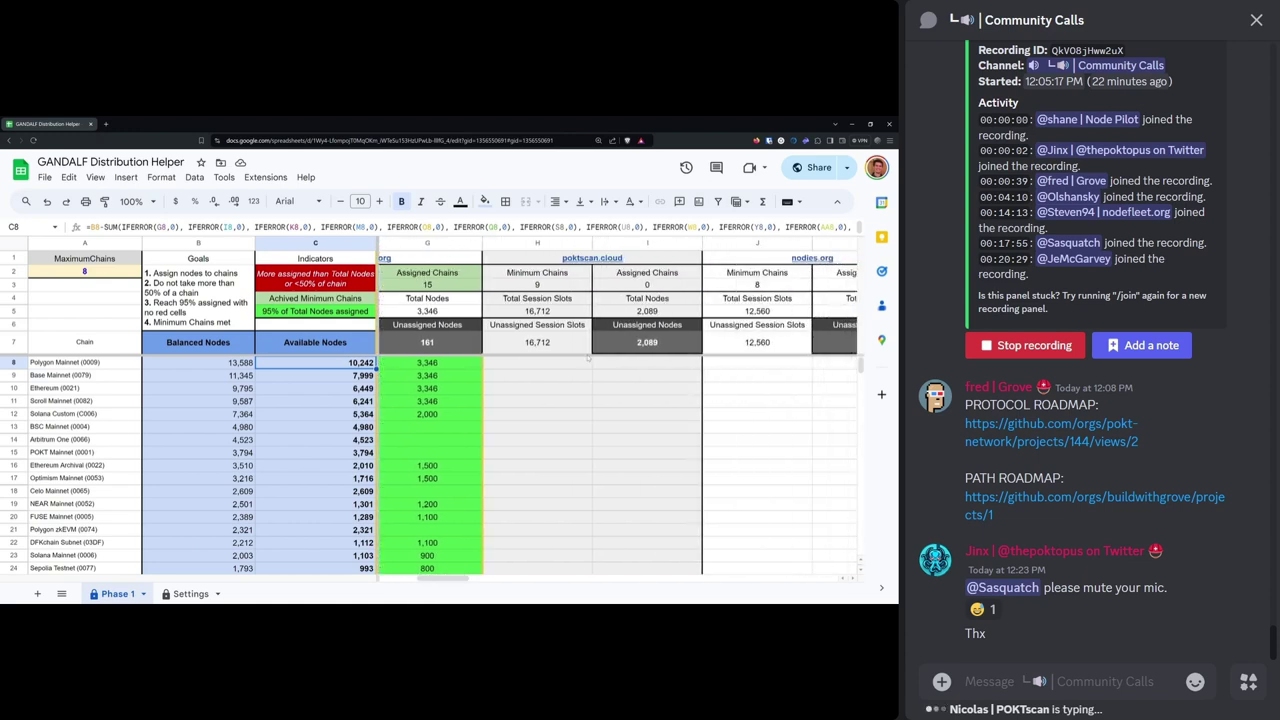
click(20, 465)
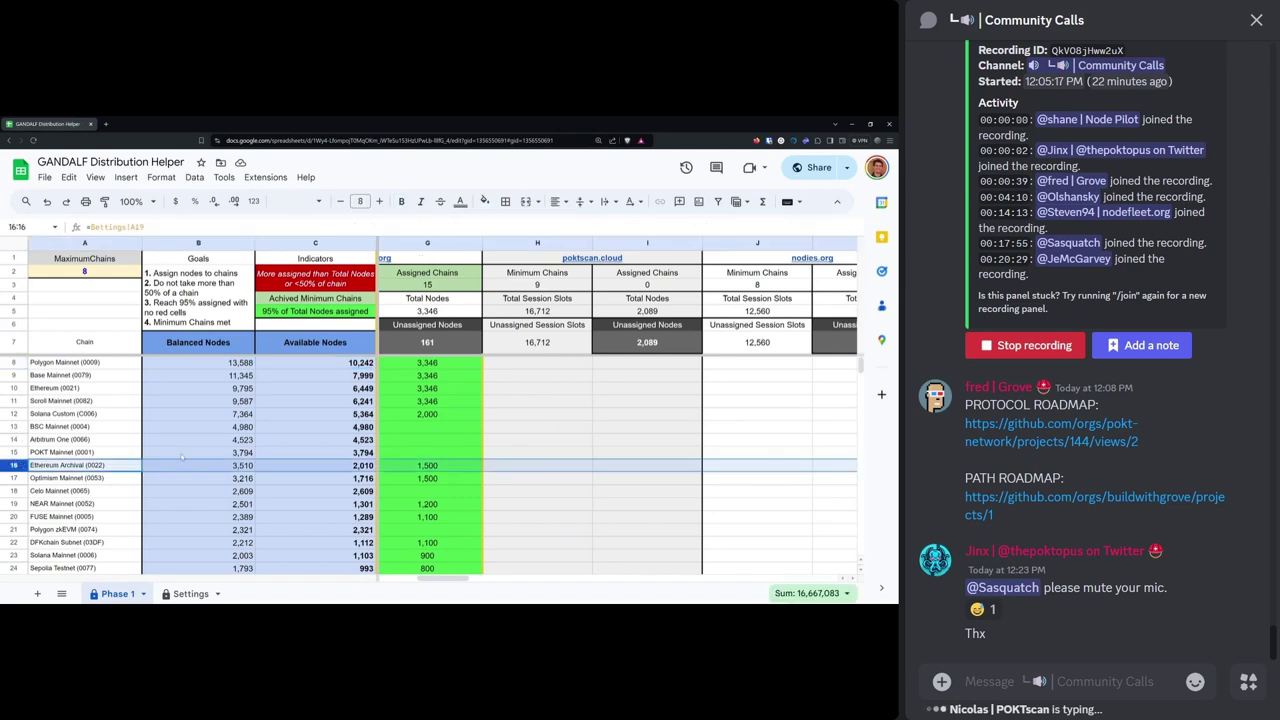
click(632, 465)
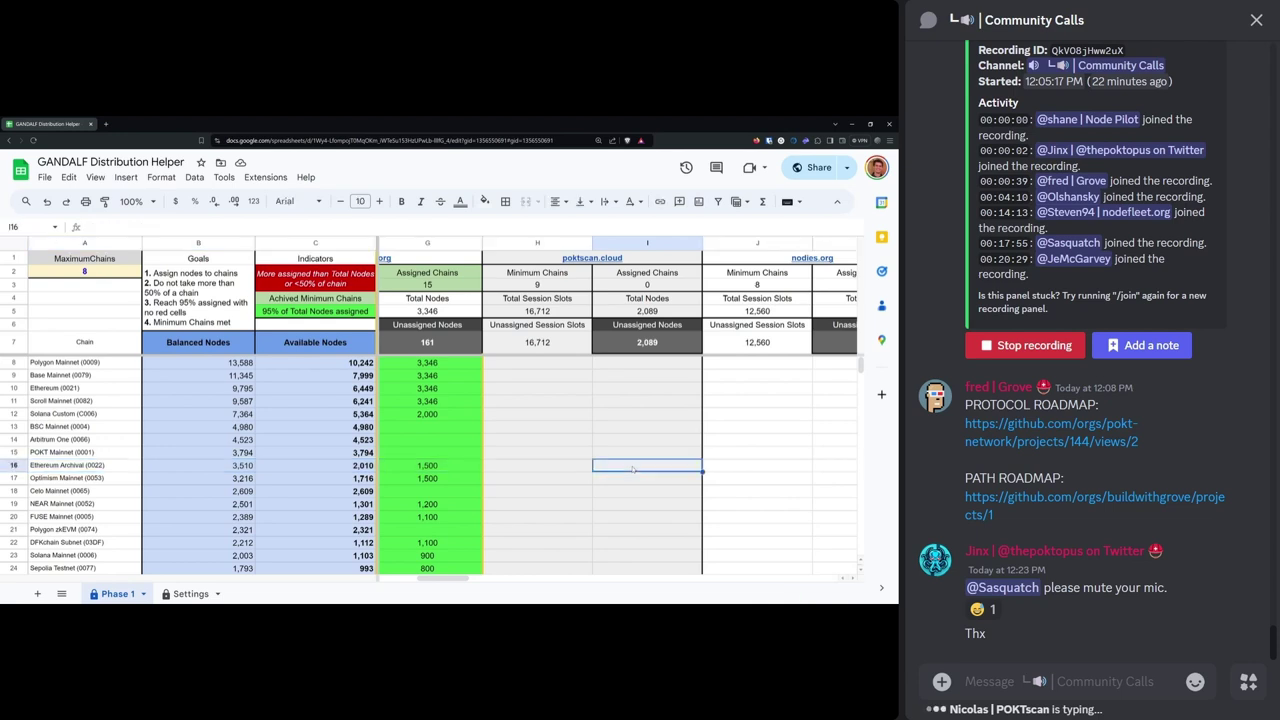
text(2,000)
key(Return)
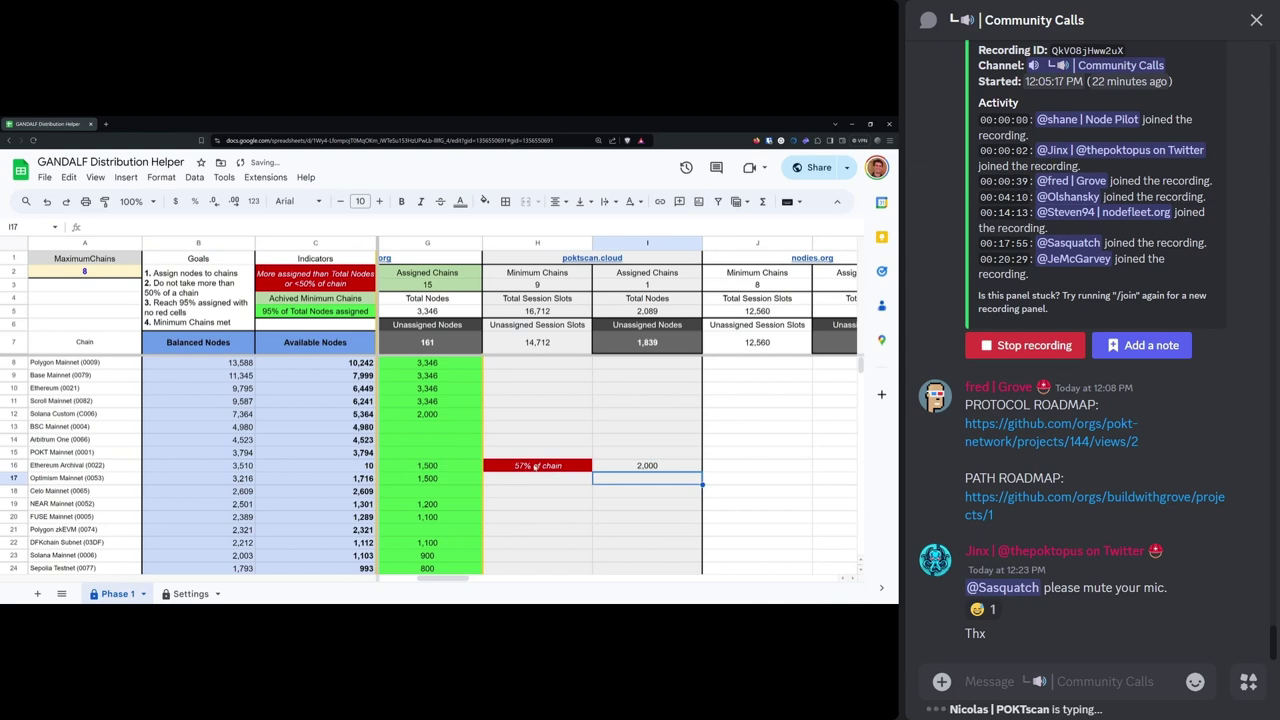
click(536, 466)
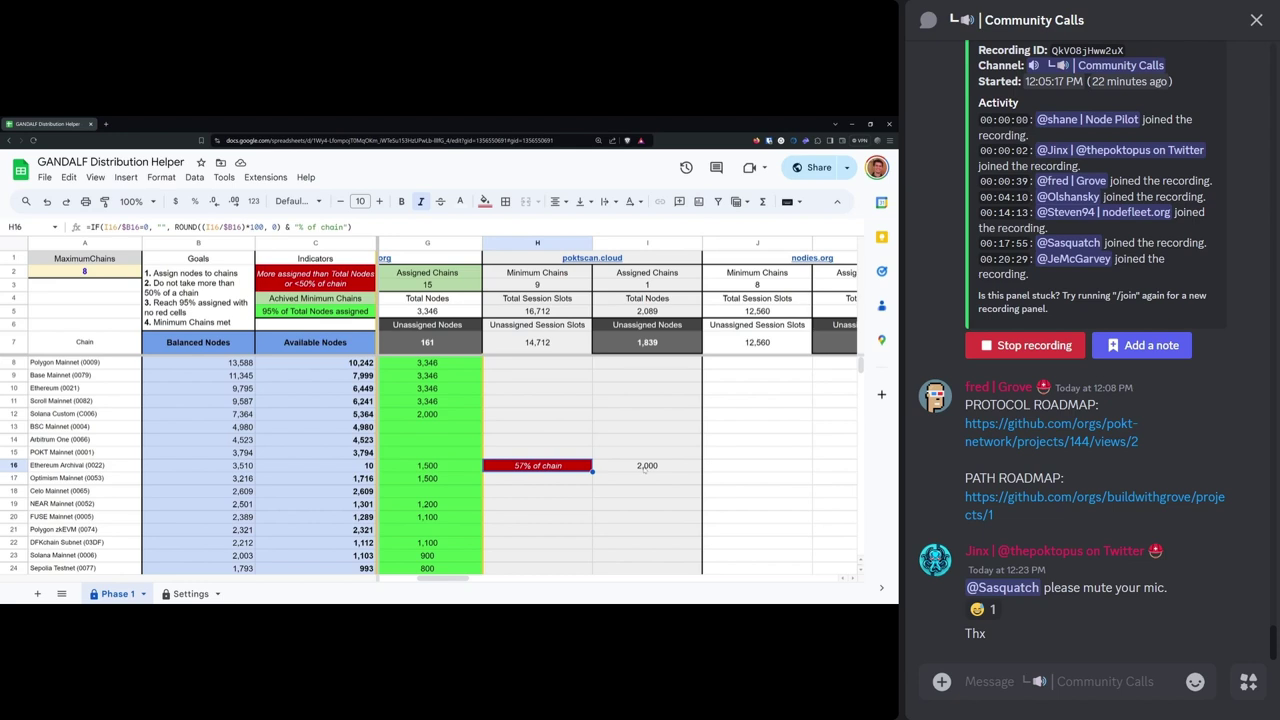
- Reduce poktscan.cloud's Ethereum Archival (0022) assignment to 1500 nodes and check the chain's Available Nodes
double_click(644, 467)
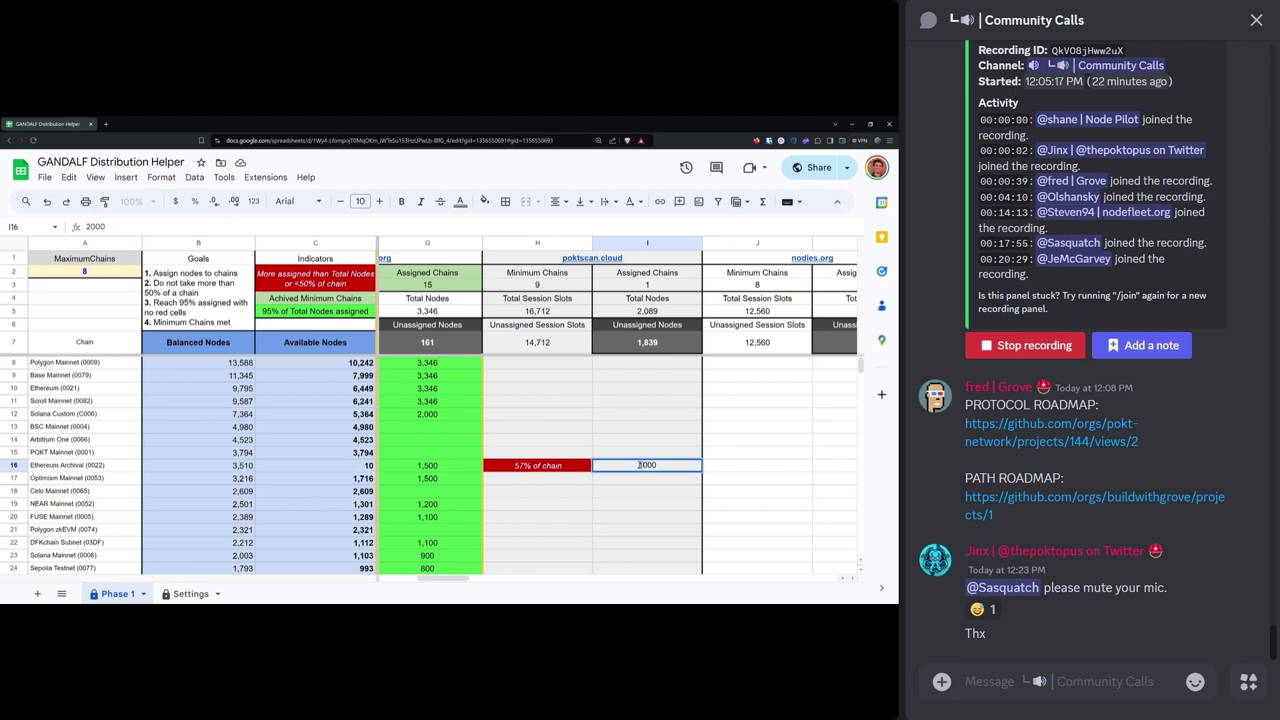
key(Delete)
text(15)
key(Delete)
key(Return)
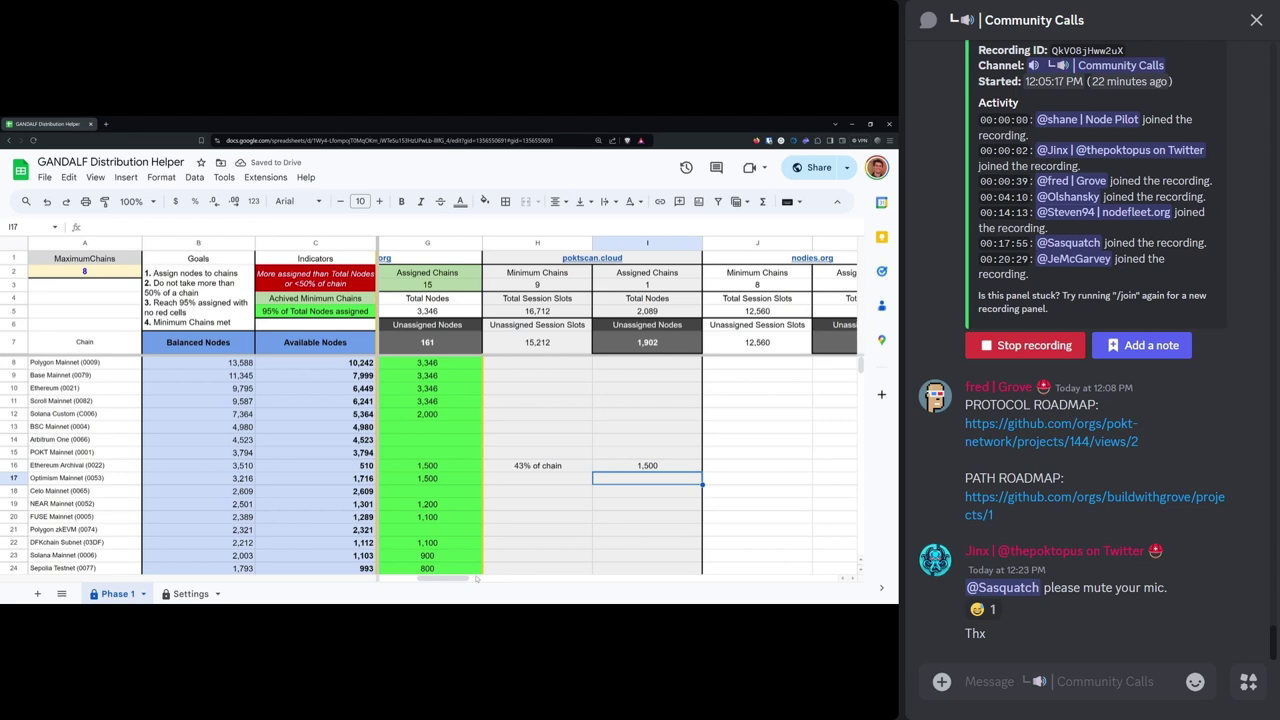
scroll(341, 446, left, 2)
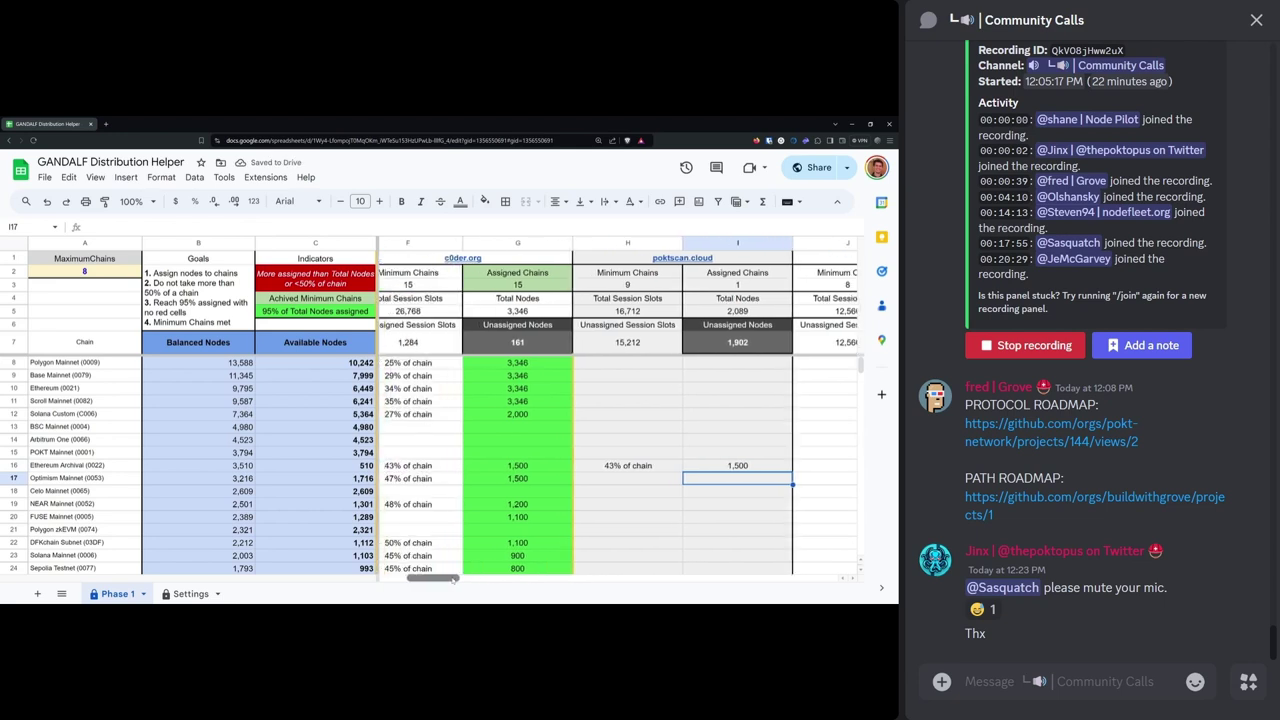
click(350, 466)
- Assign 1500 nodies.org nodes to Ethereum Archival (0022) in cell K16 and check the chain's Available Nodes
drag(433, 579, 476, 584)
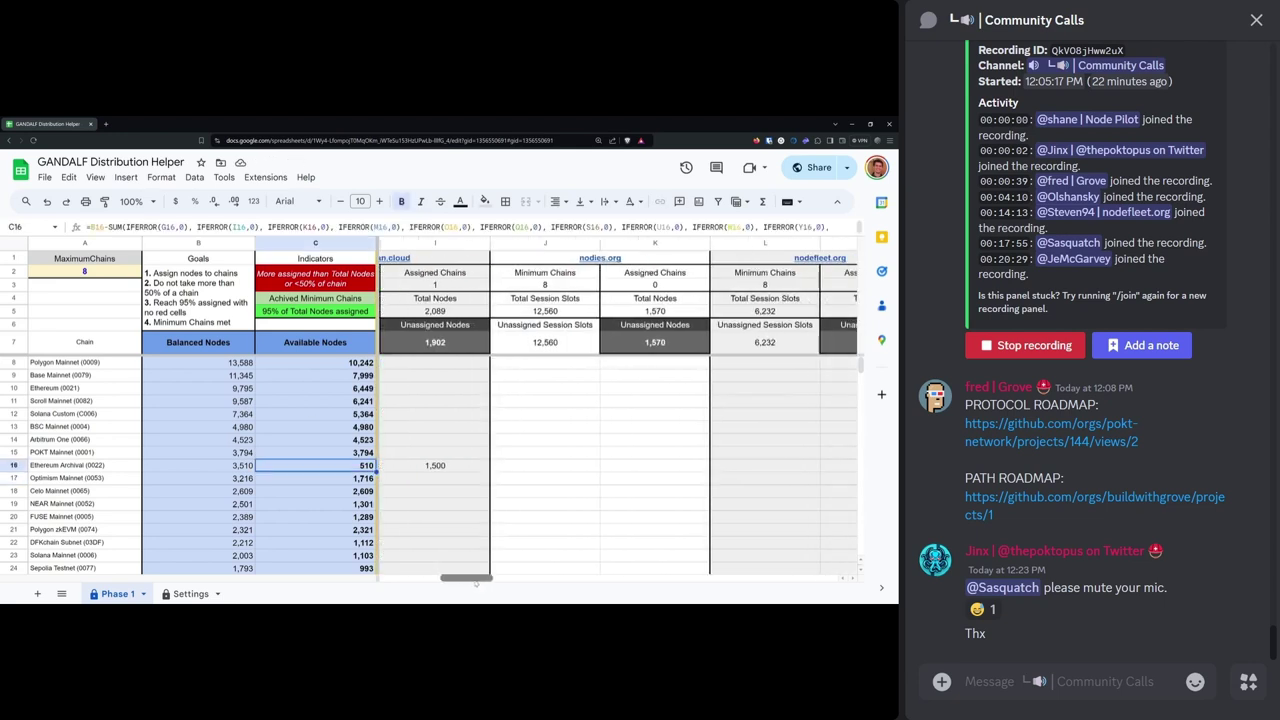
click(655, 465)
text(1505)
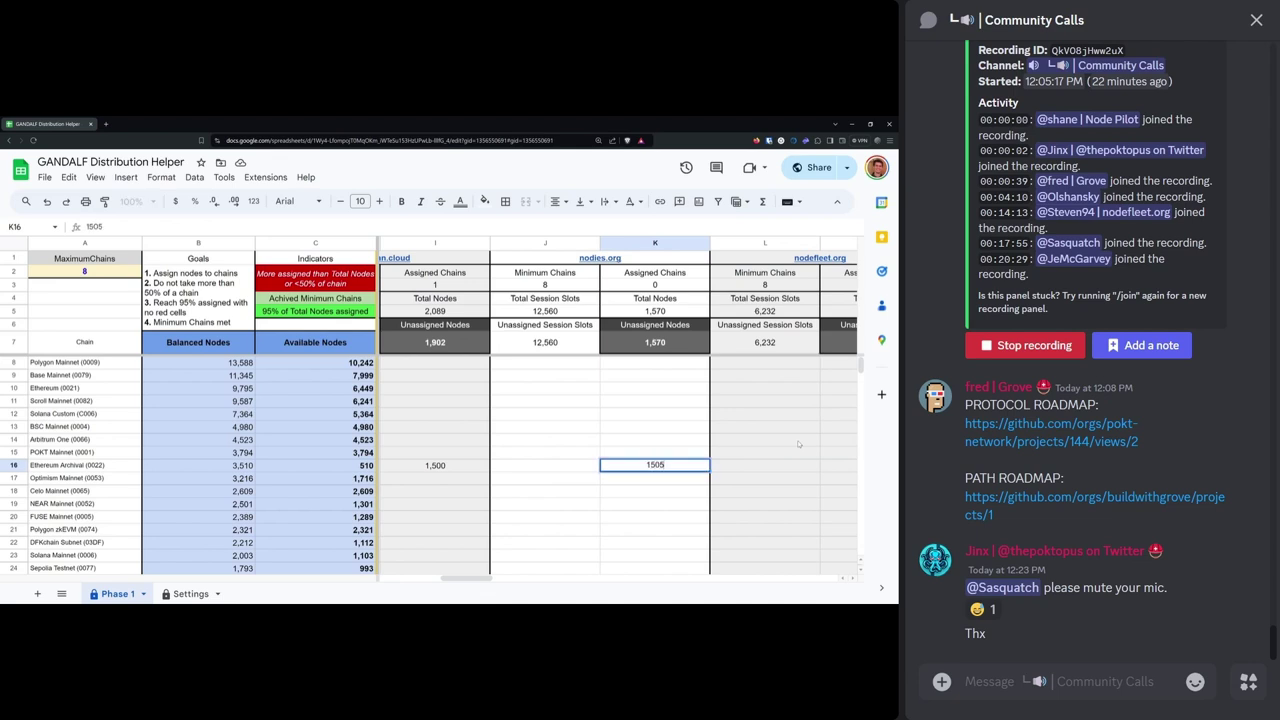
key(BackSpace)
text(0)
key(Return)
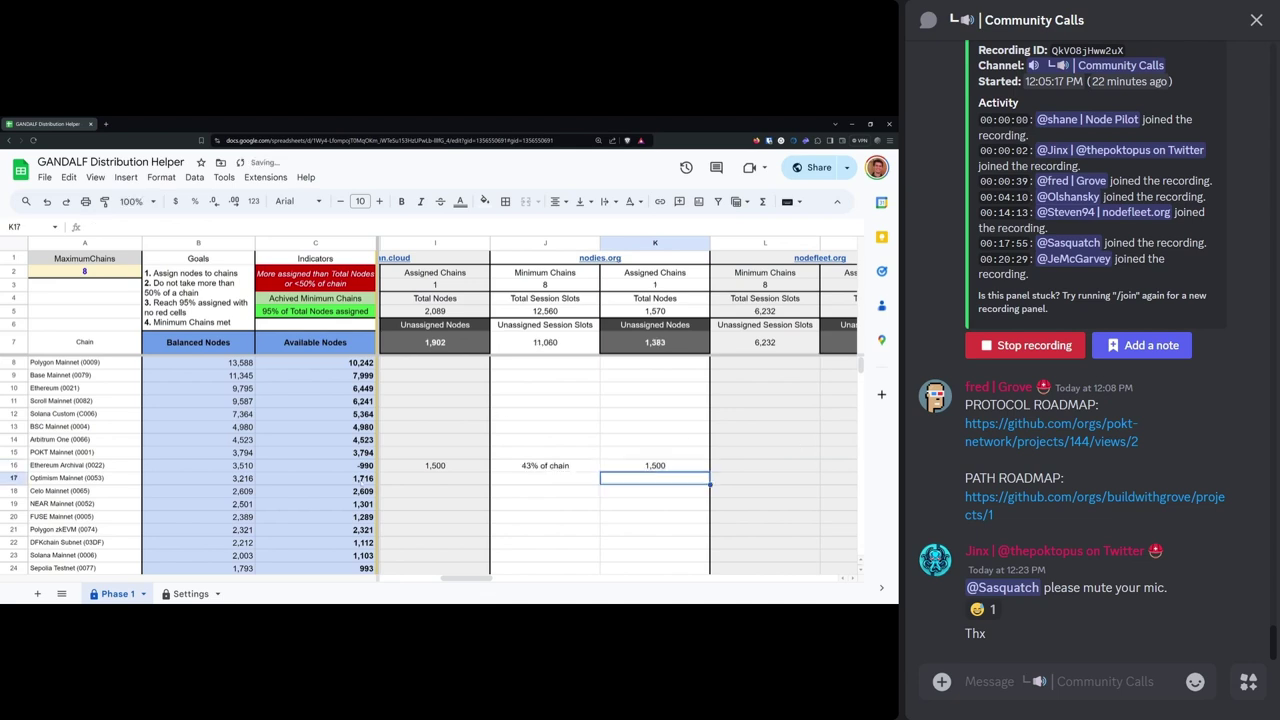
click(343, 467)
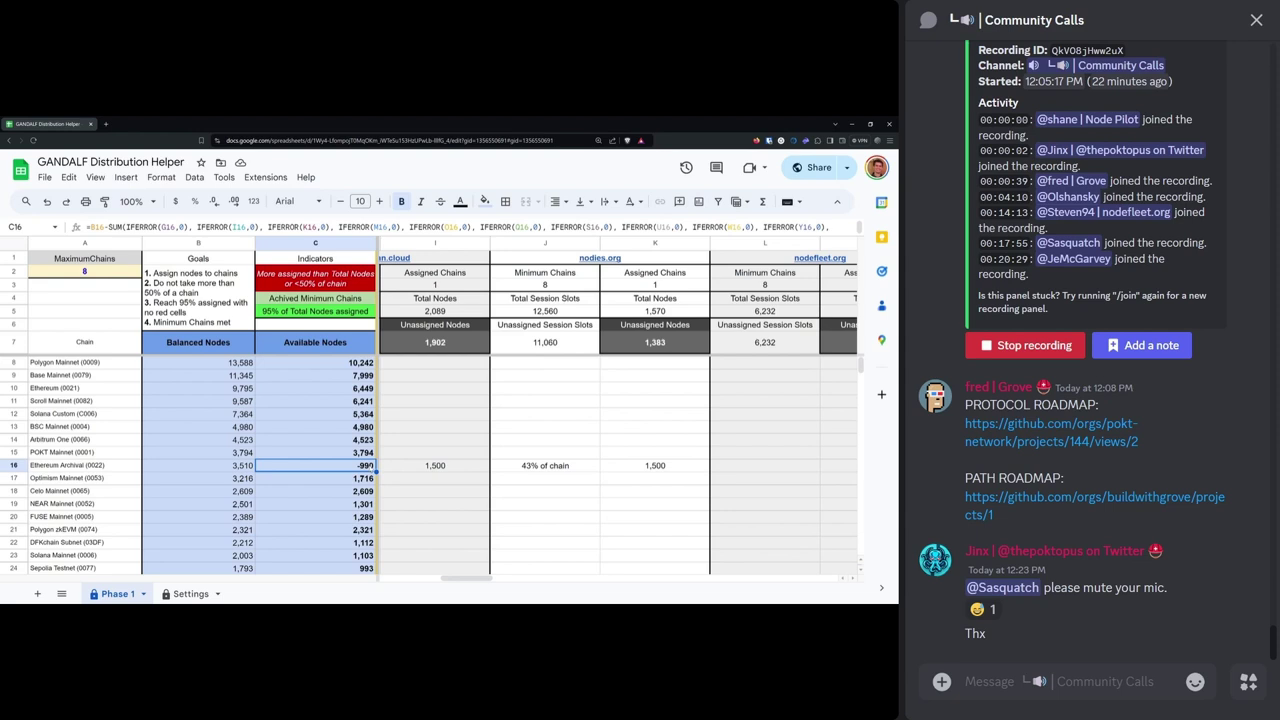
- Examine the Ethereum Archival (0022) assignments of c0der.org, poktscan.cloud and nodies.org against the chain's Available Nodes
drag(490, 577, 457, 579)
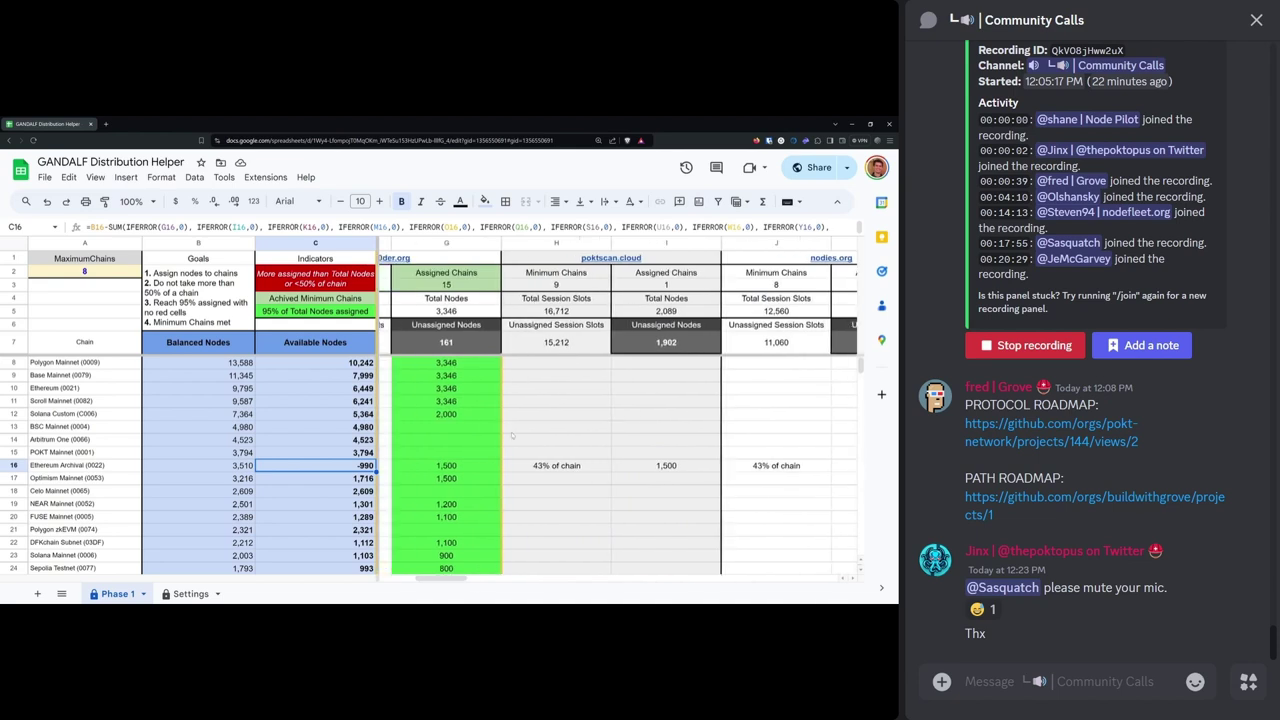
scroll(578, 454, left, 5)
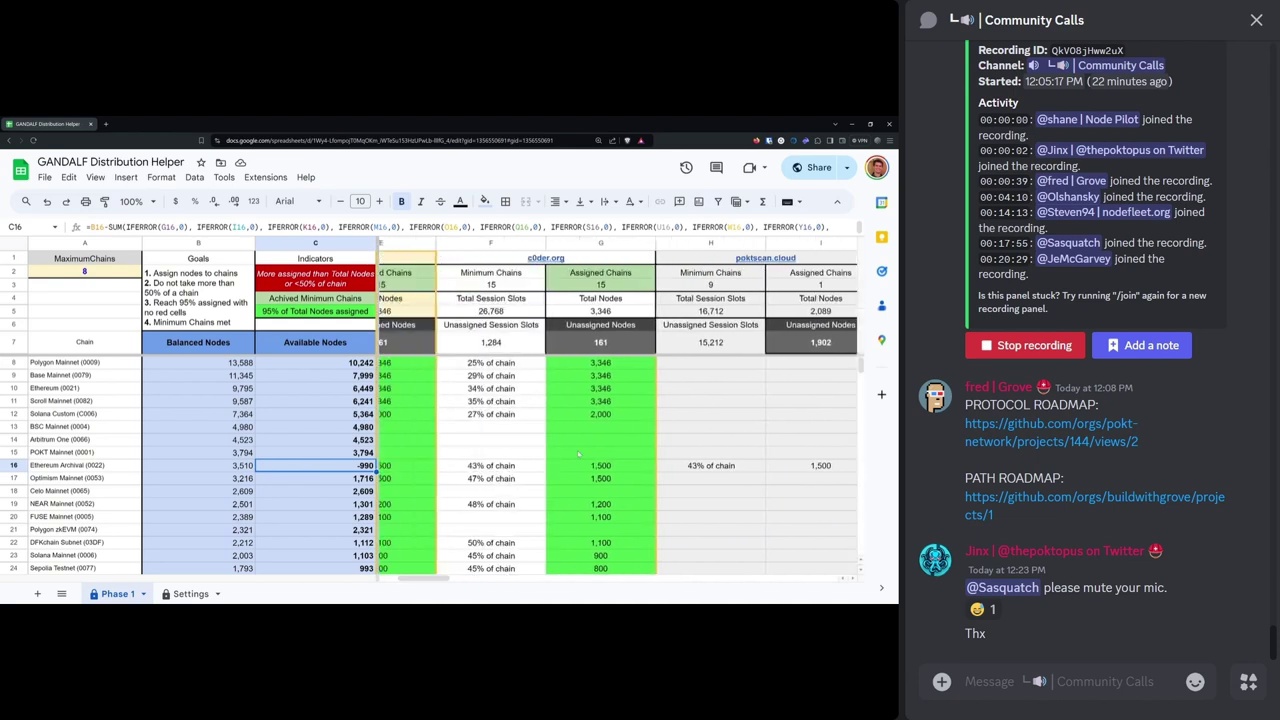
scroll(528, 504, right, 5)
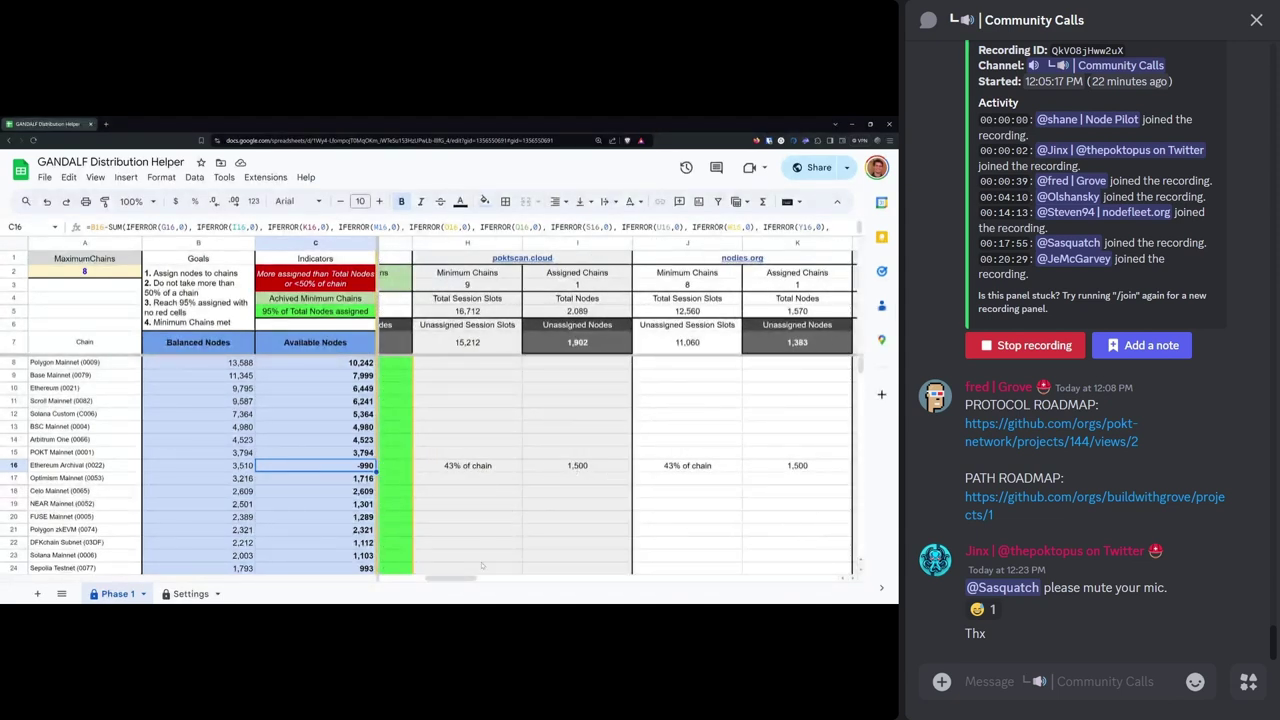
drag(468, 579, 445, 586)
click(508, 470)
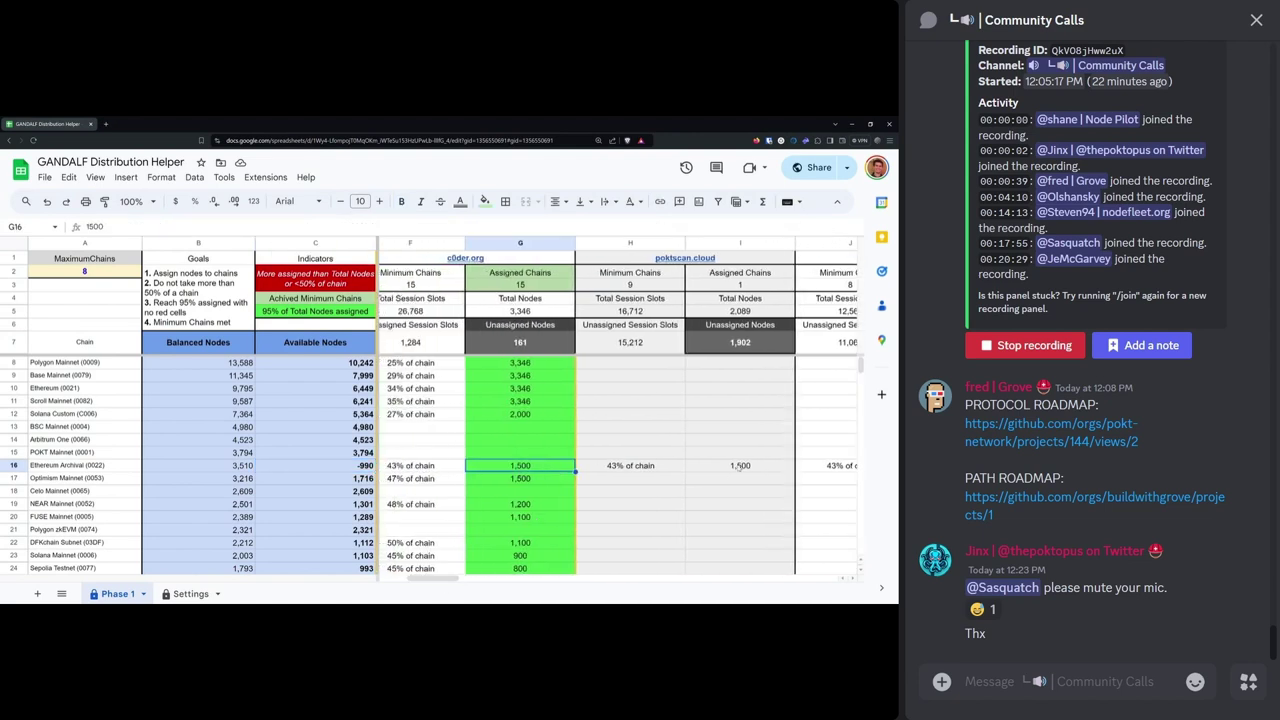
ctrl+click(740, 468)
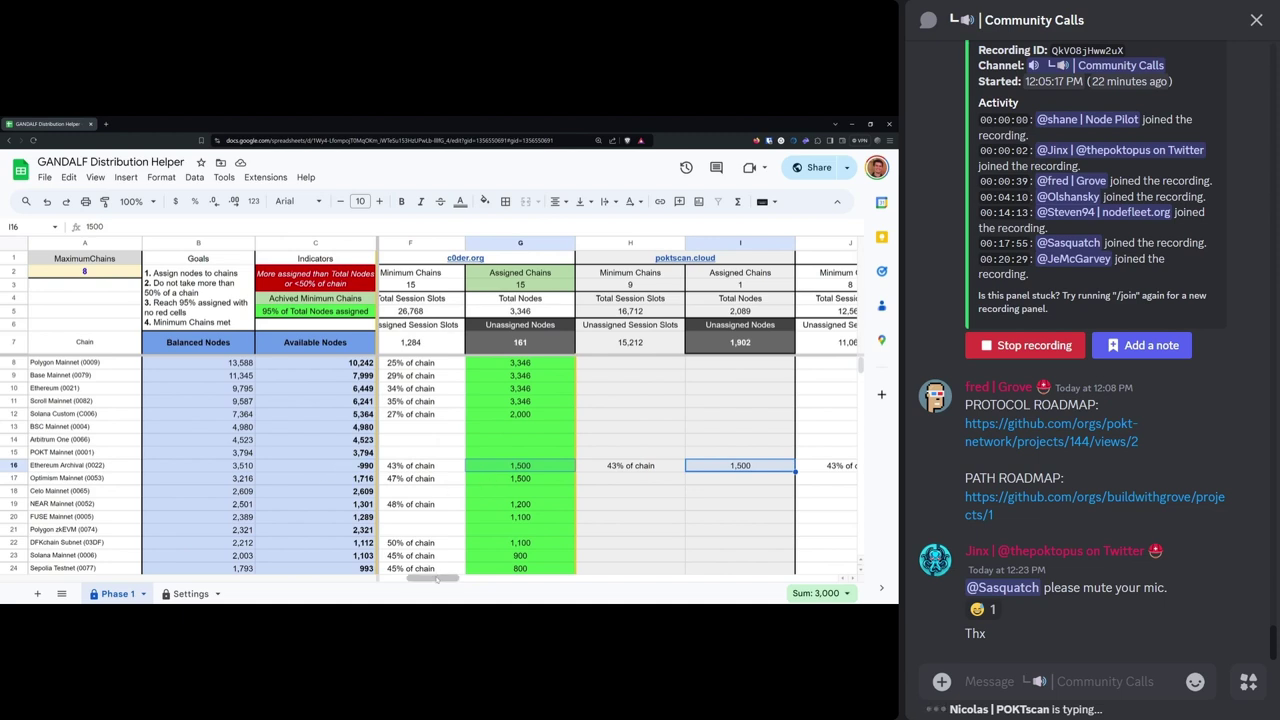
drag(437, 573, 469, 575)
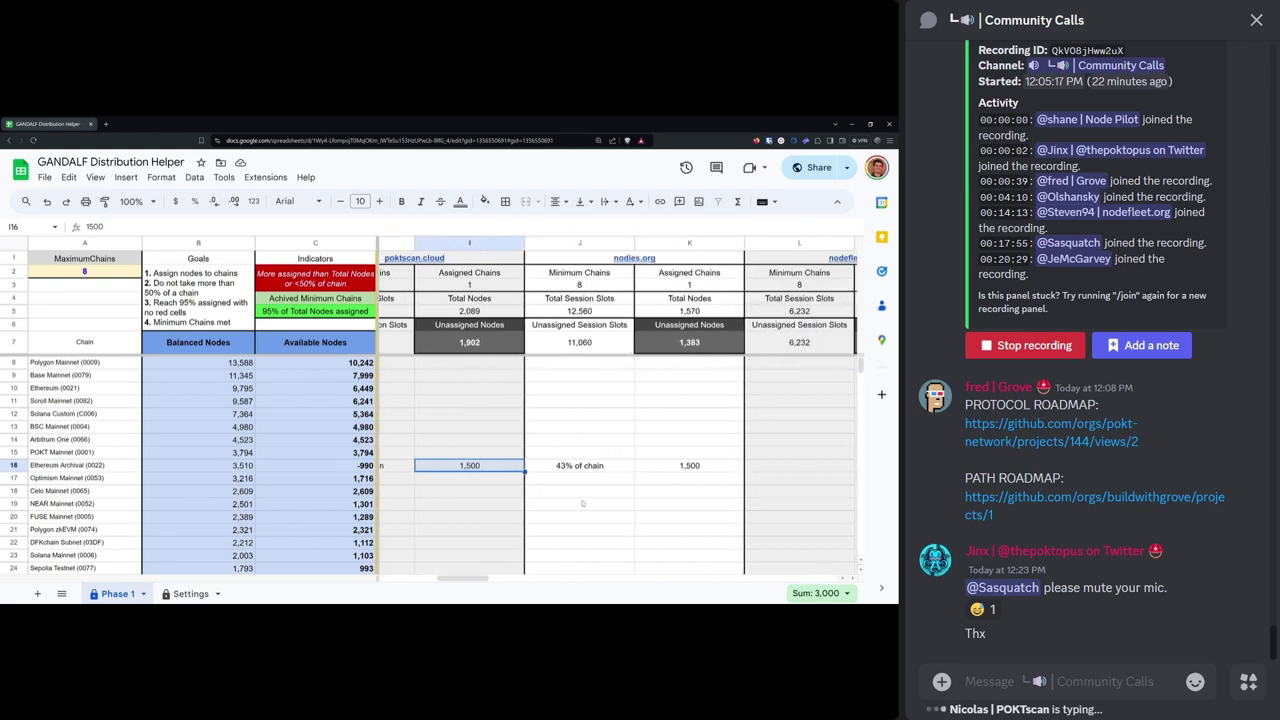
click(695, 469)
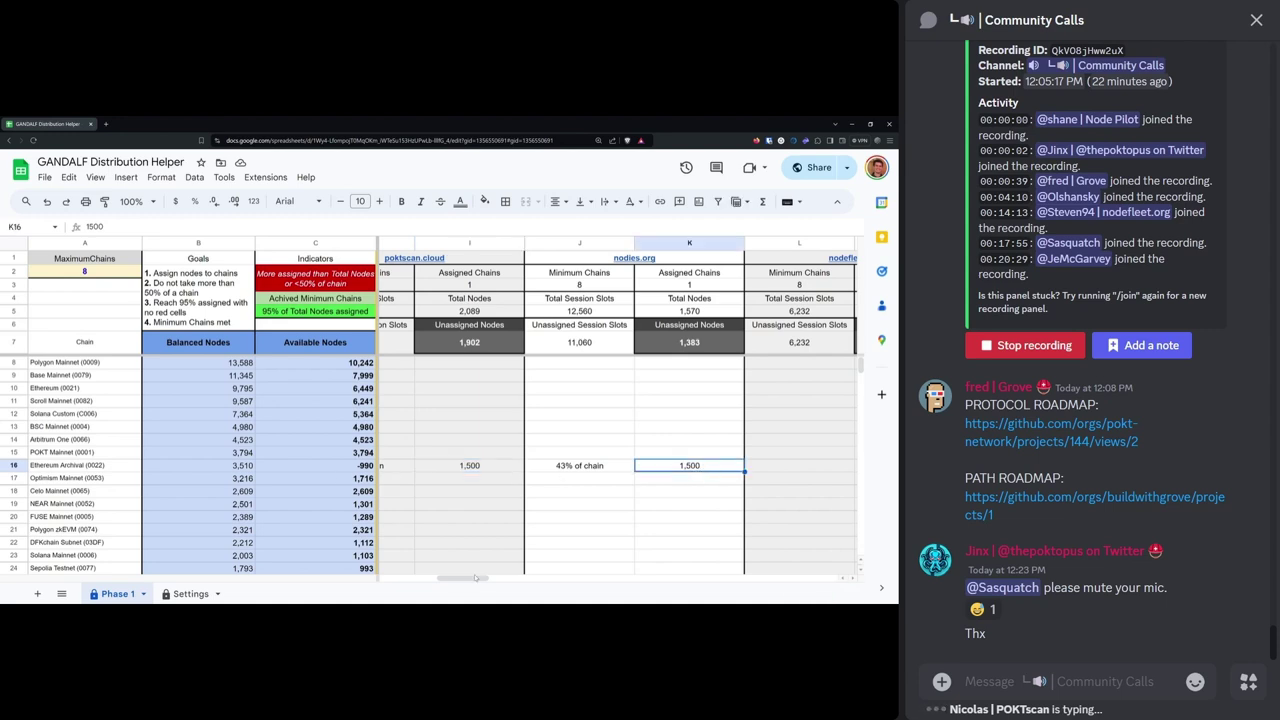
- Compare the Ethereum Archival (0022) and NEAR Mainnet (0052) rows, checking poktscan.cloud's assignment cells for both chains
drag(472, 578, 456, 582)
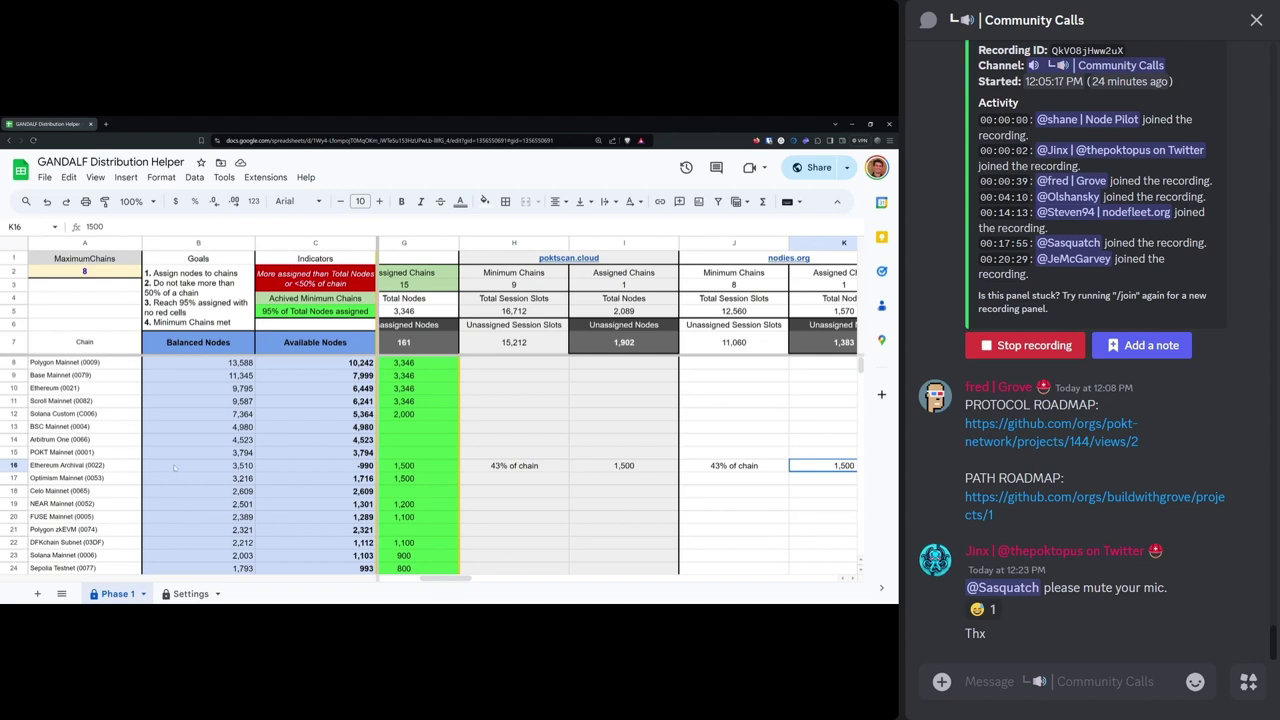
click(15, 465)
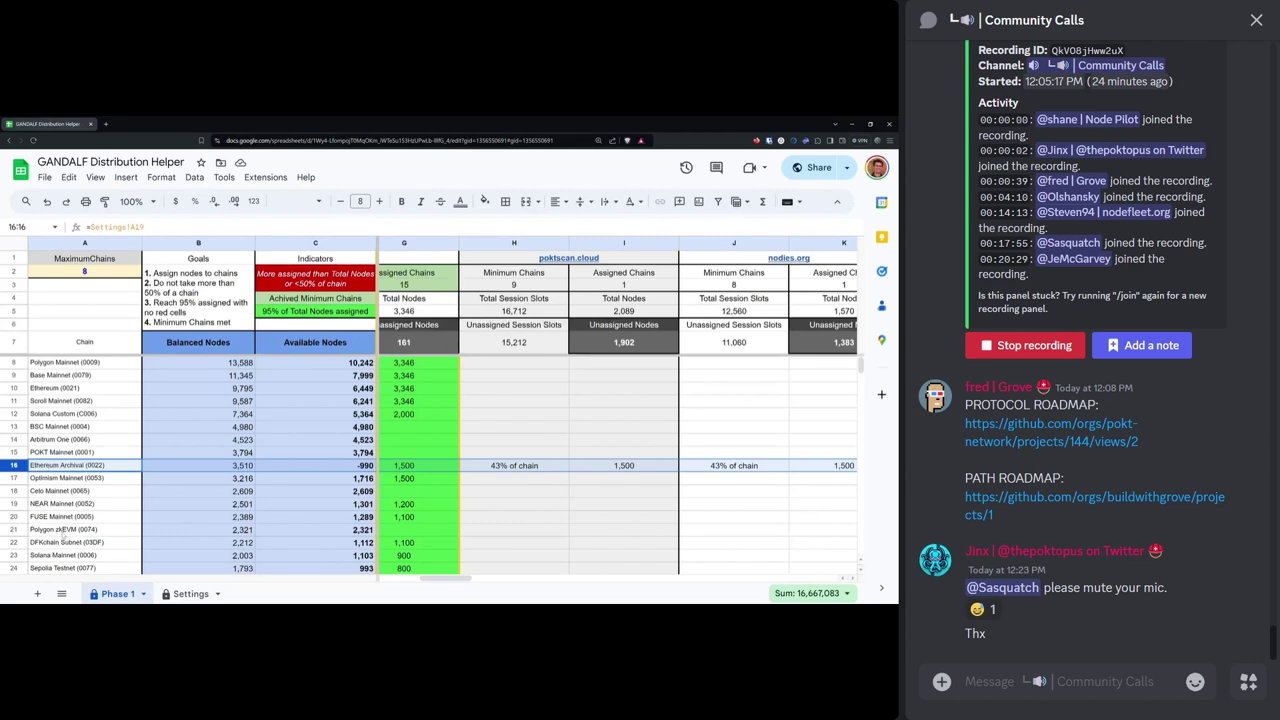
click(15, 504)
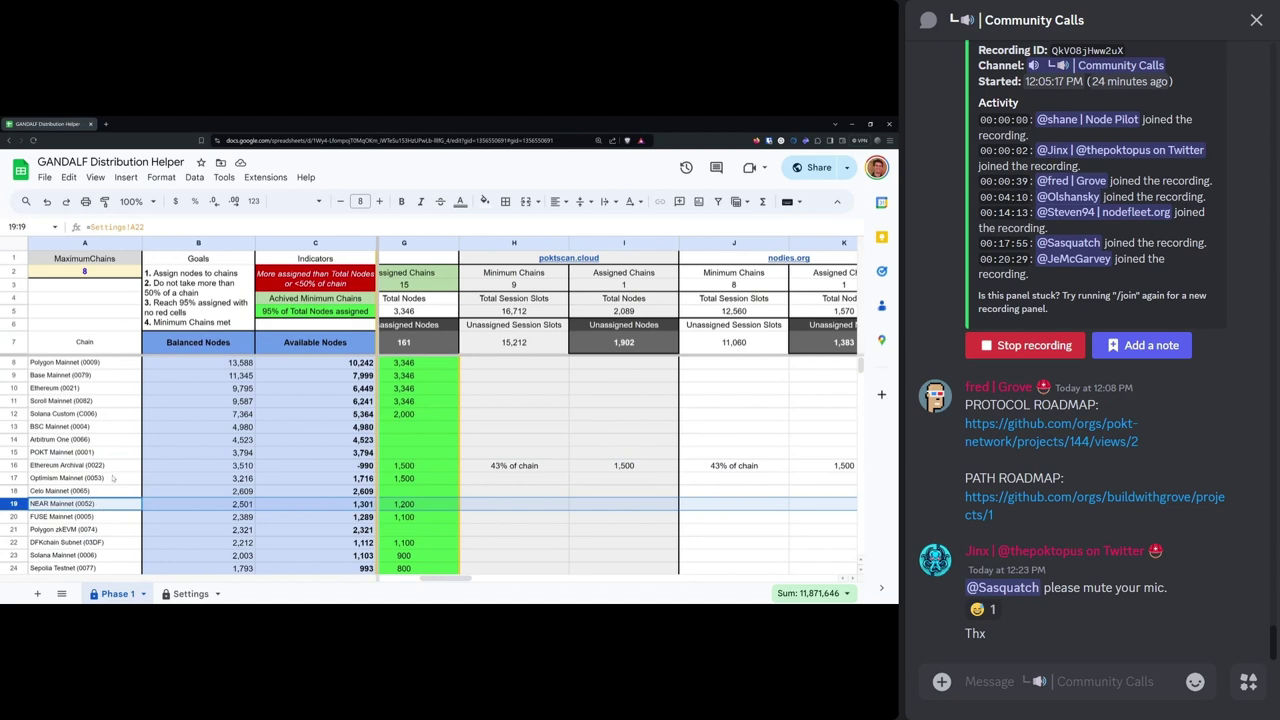
click(64, 467)
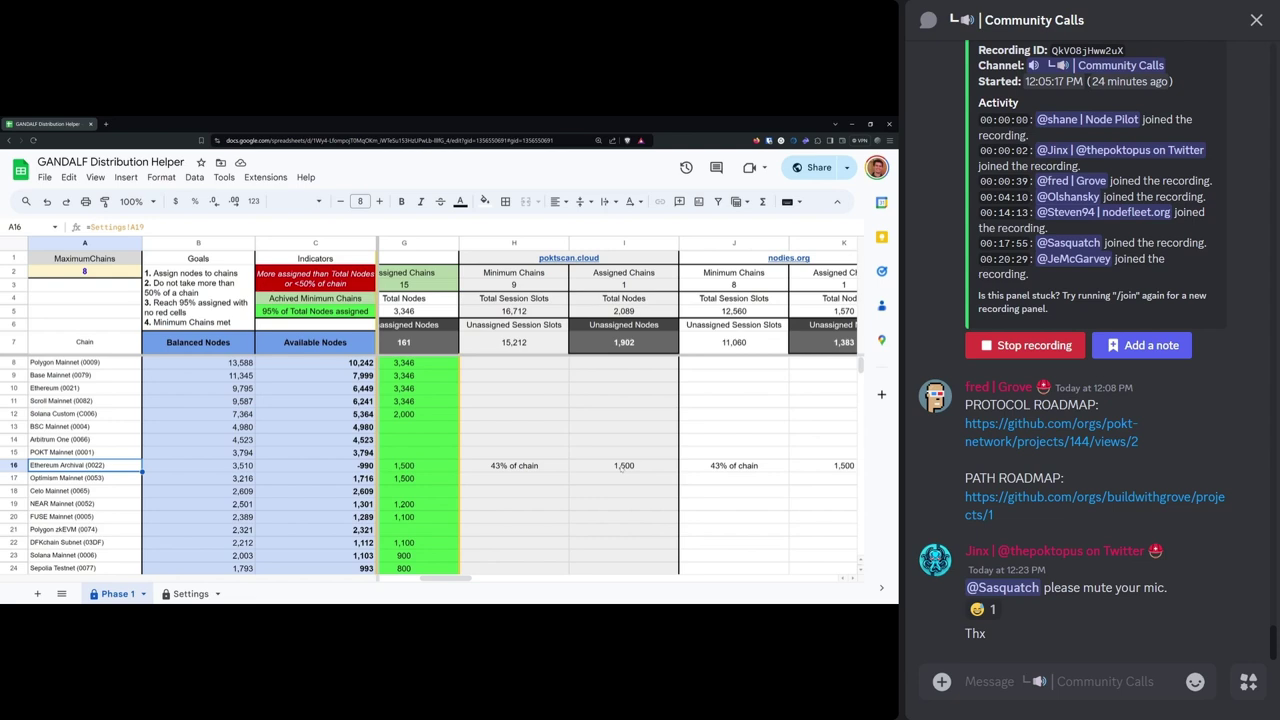
click(73, 505)
click(622, 510)
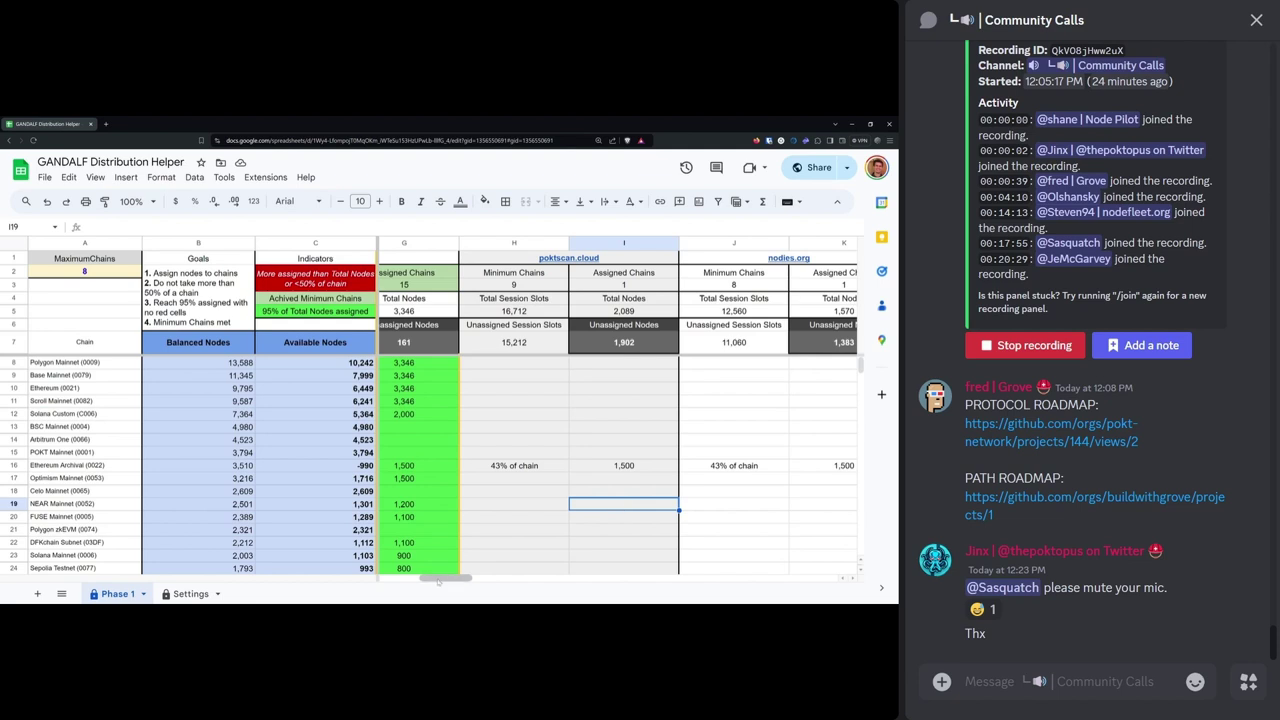
drag(432, 578, 445, 582)
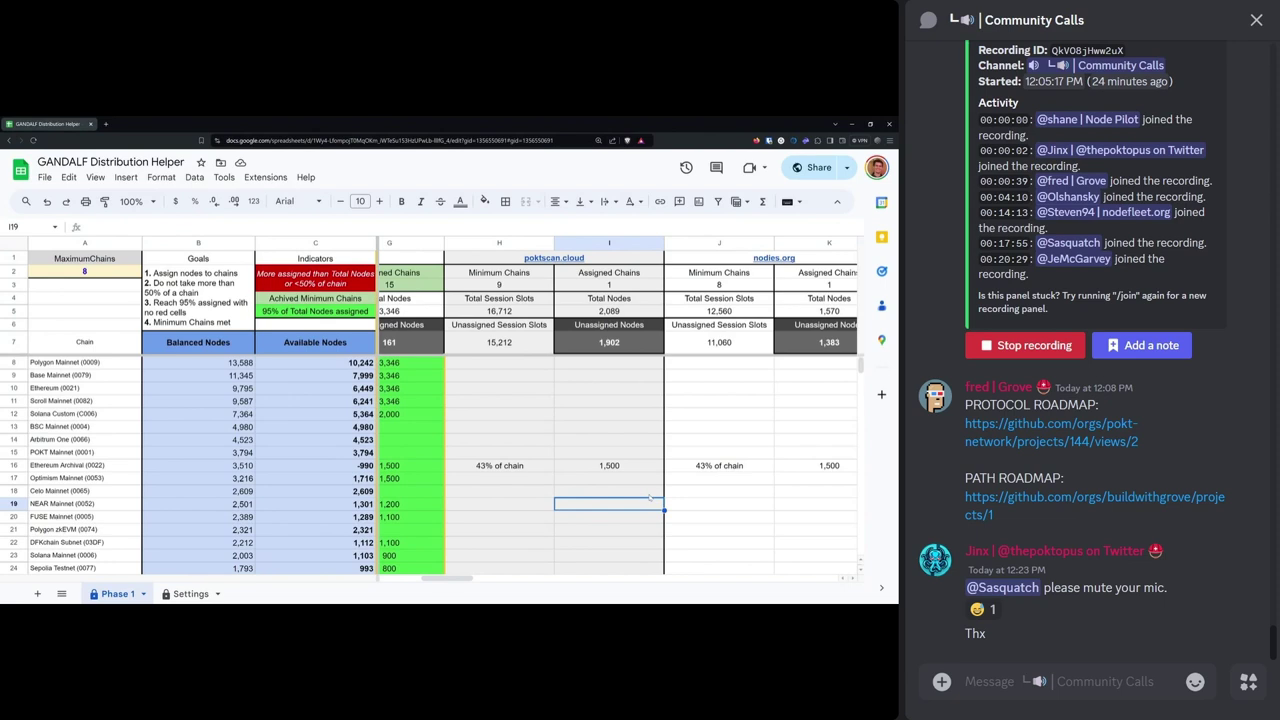
- Clear all of c0der.org's assigned node values in the range G8:G29
drag(470, 579, 444, 583)
click(420, 367)
scroll(610, 505, down, 5)
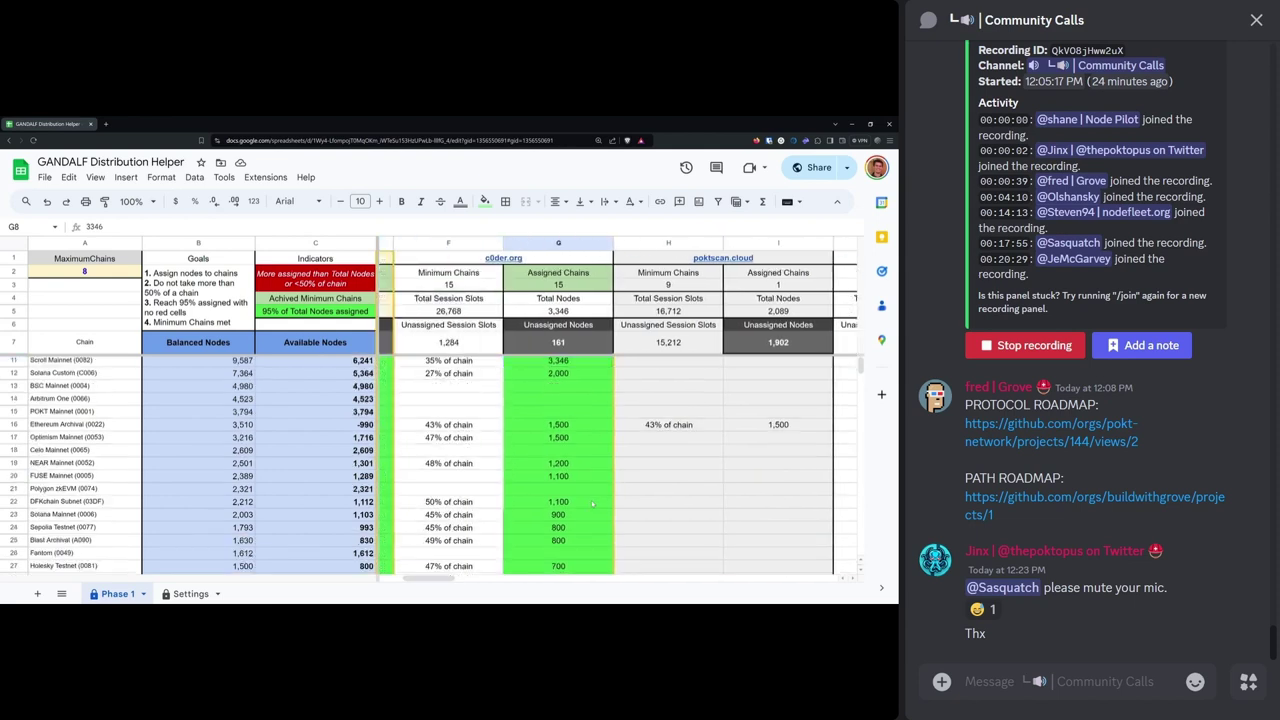
shift+click(575, 430)
key(Delete)
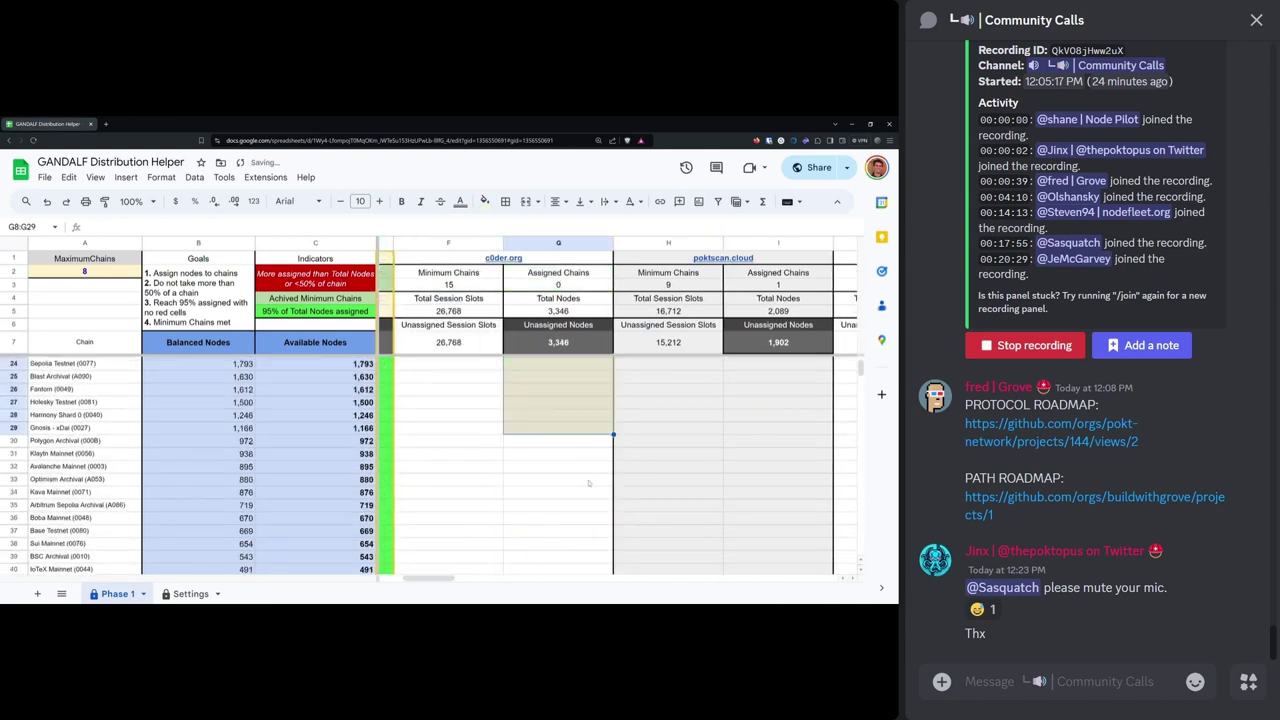
- Clear the Ethereum Archival (0022) assignments of poktscan.cloud in cell I16 and nodies.org in cell K16
scroll(575, 430, up, 5)
drag(433, 582, 445, 582)
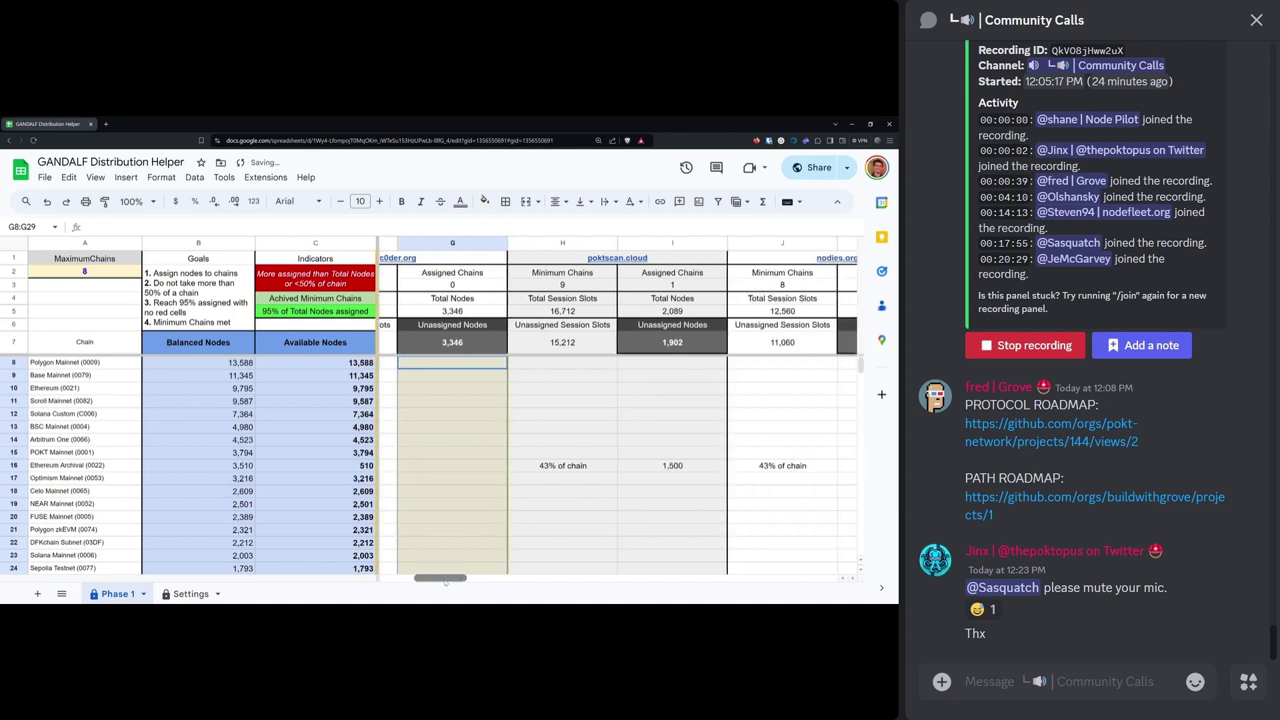
click(643, 466)
key(Delete)
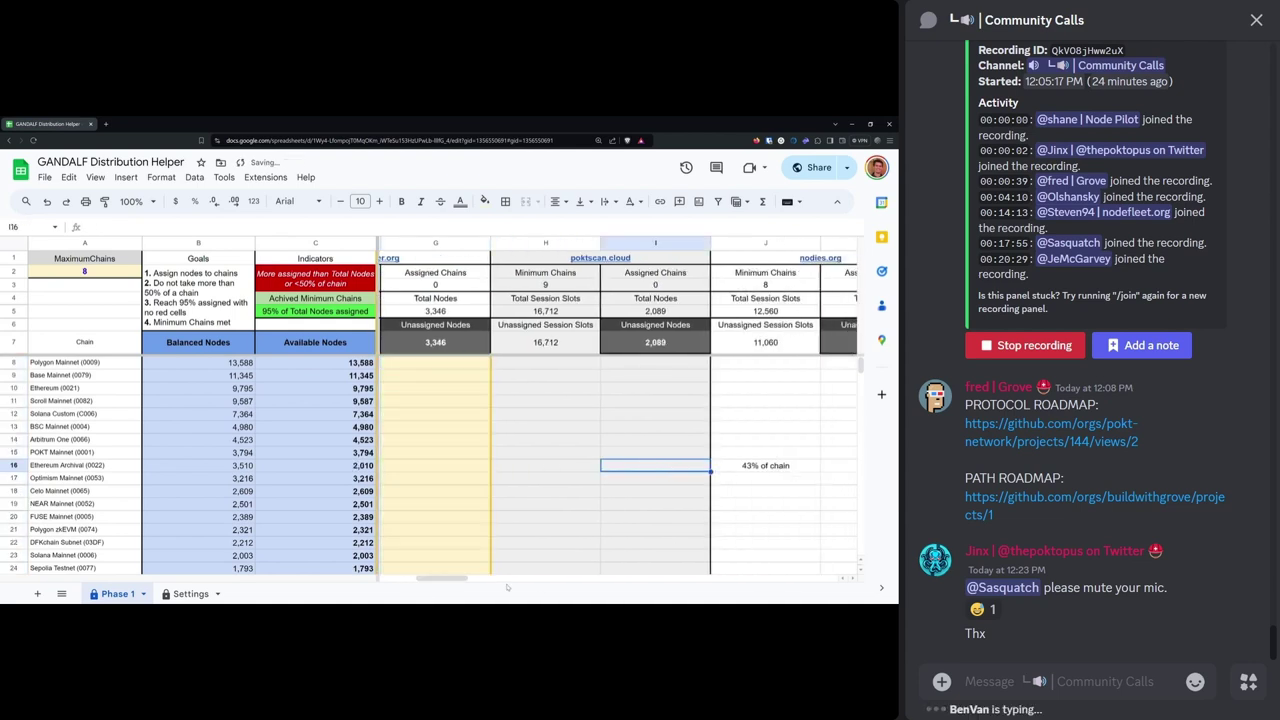
drag(450, 582, 467, 583)
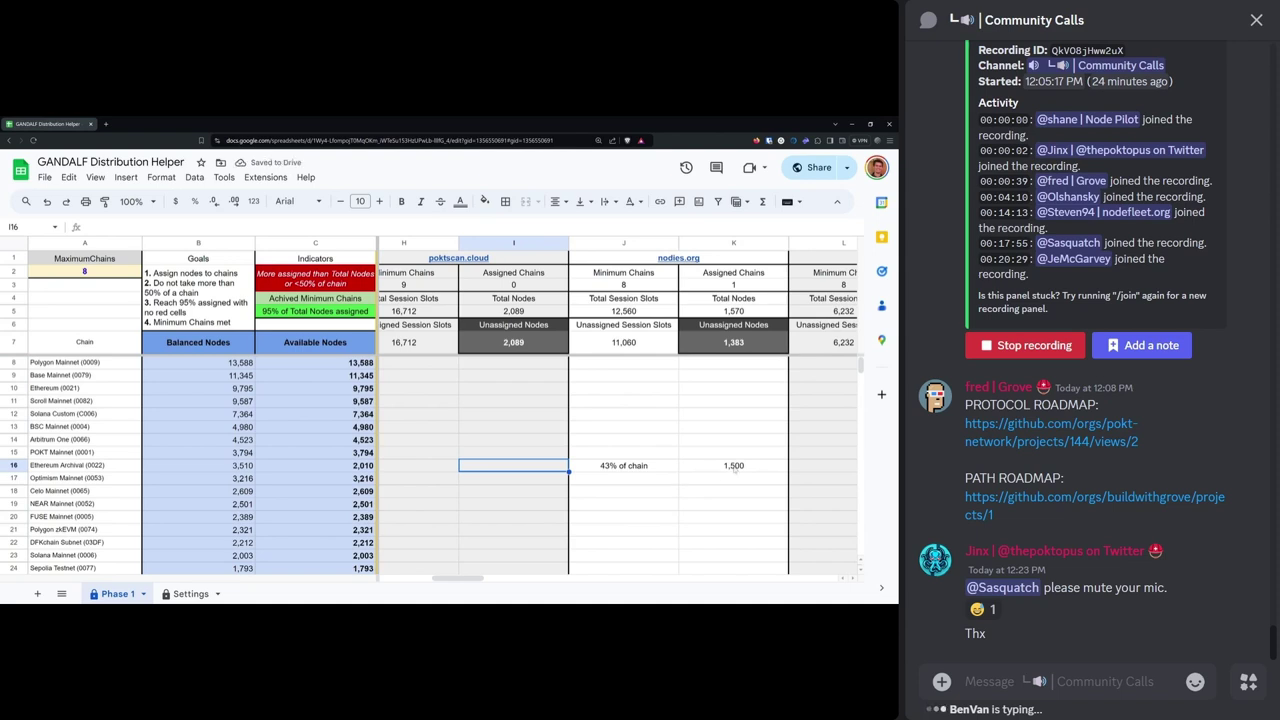
key(Right)
key(Right)
key(Delete)
- Undo the clearings and earlier assignments back to c0der.org's 2,000-node Solana Custom (C006) entry, and clear that entry in cell G12
drag(455, 578, 408, 578)
click(786, 467)
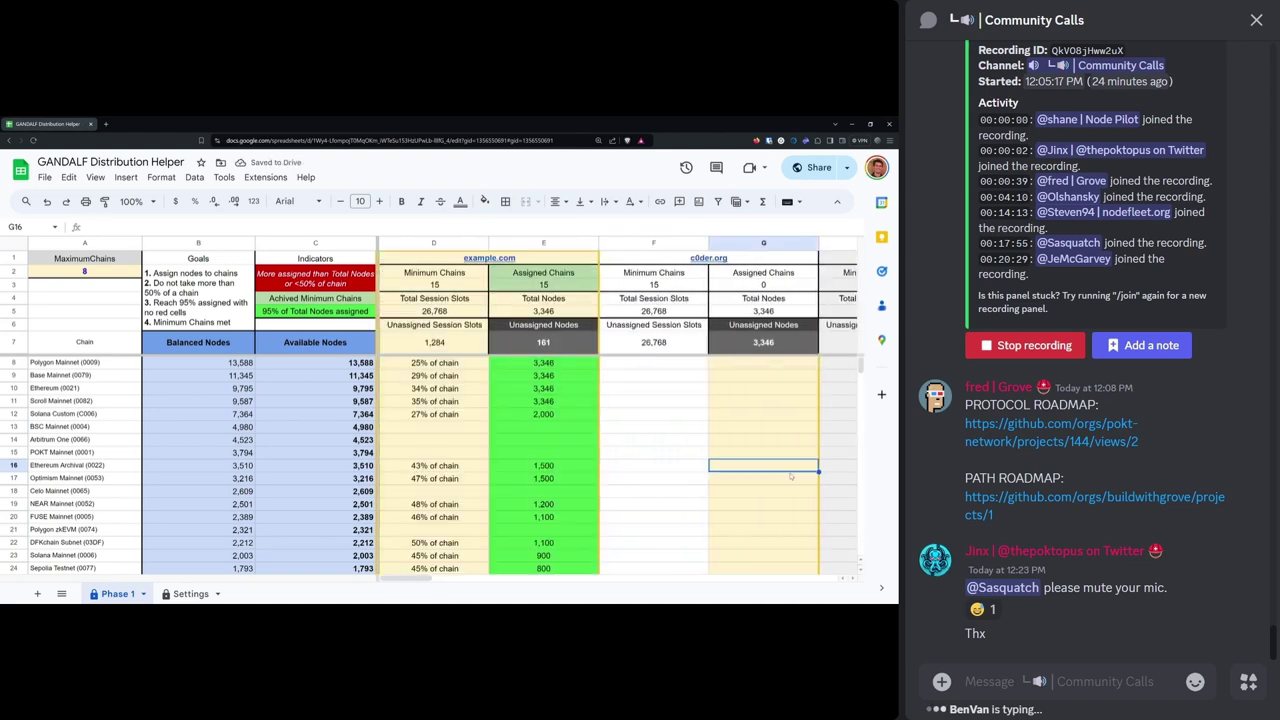
click(739, 517)
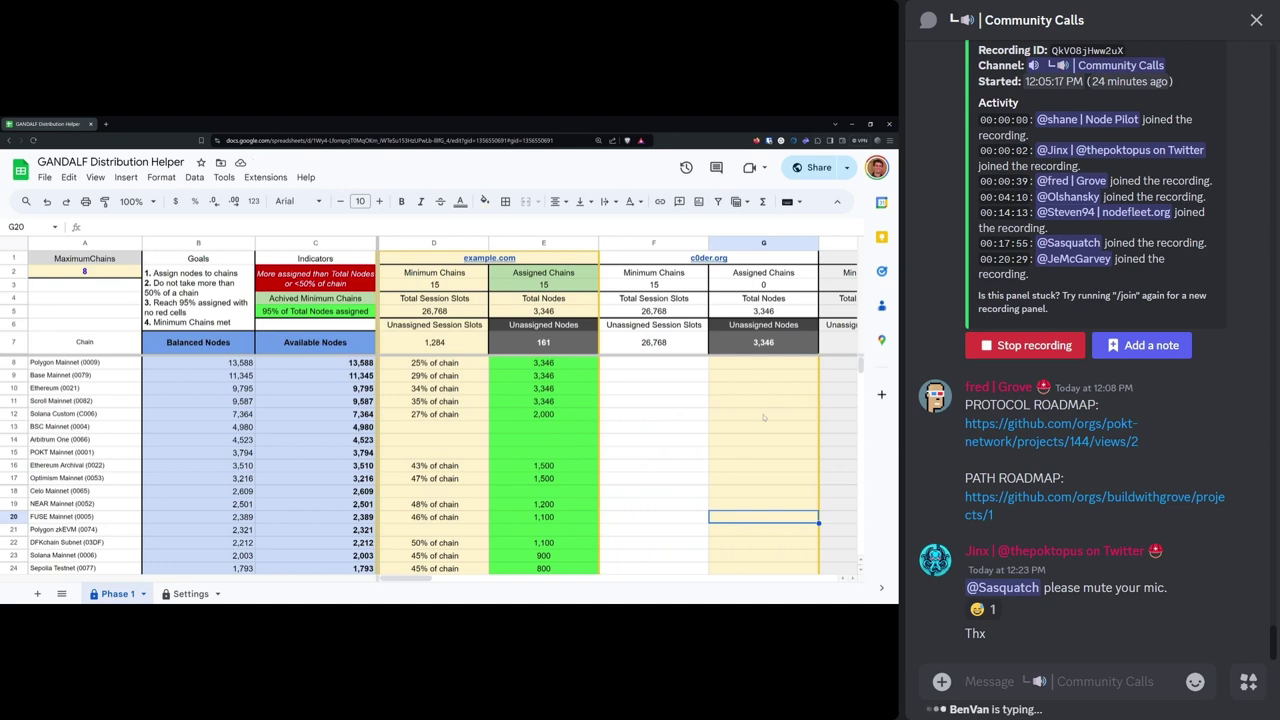
key(ctrl+z)
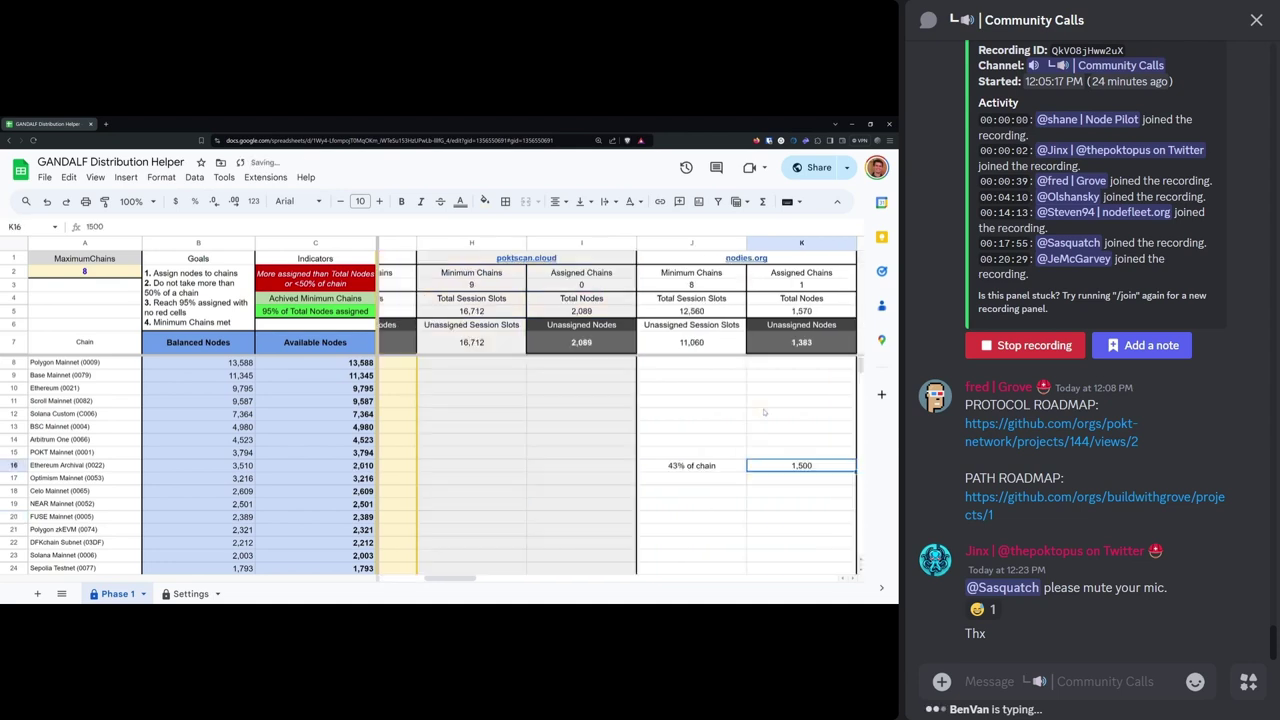
key(ctrl+z)
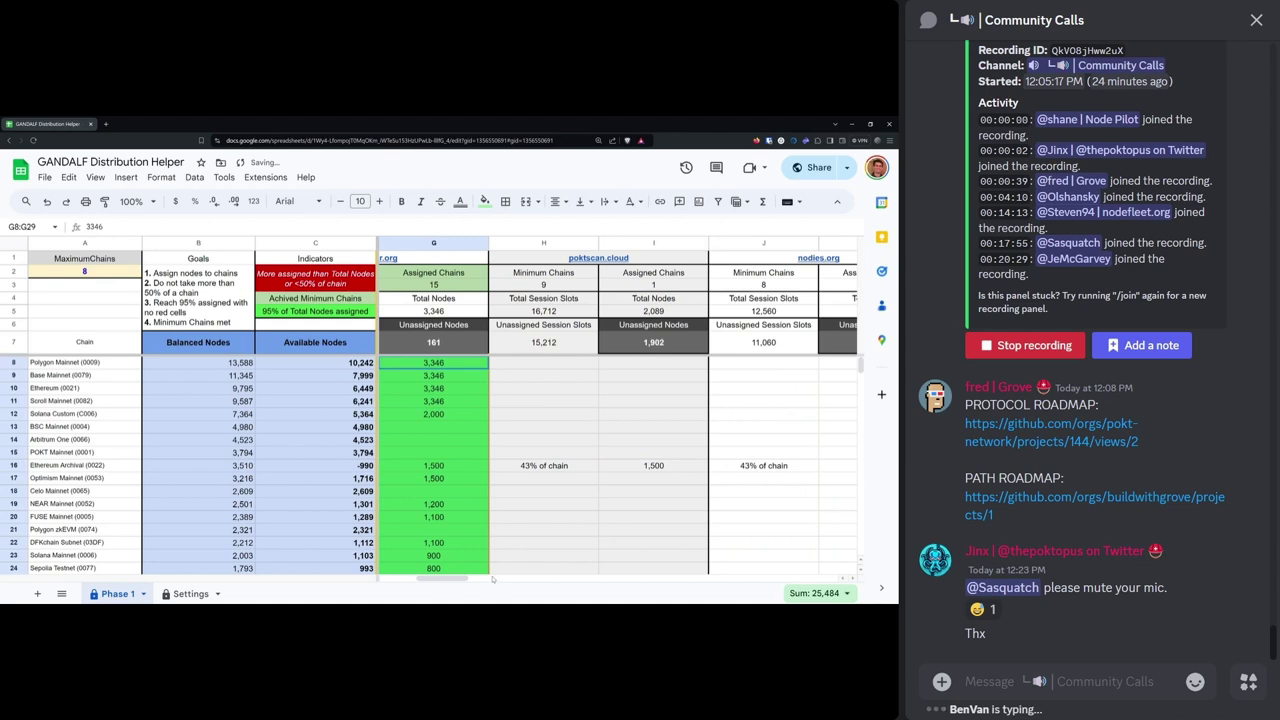
key(ctrl+z)
key(ctrl+z)
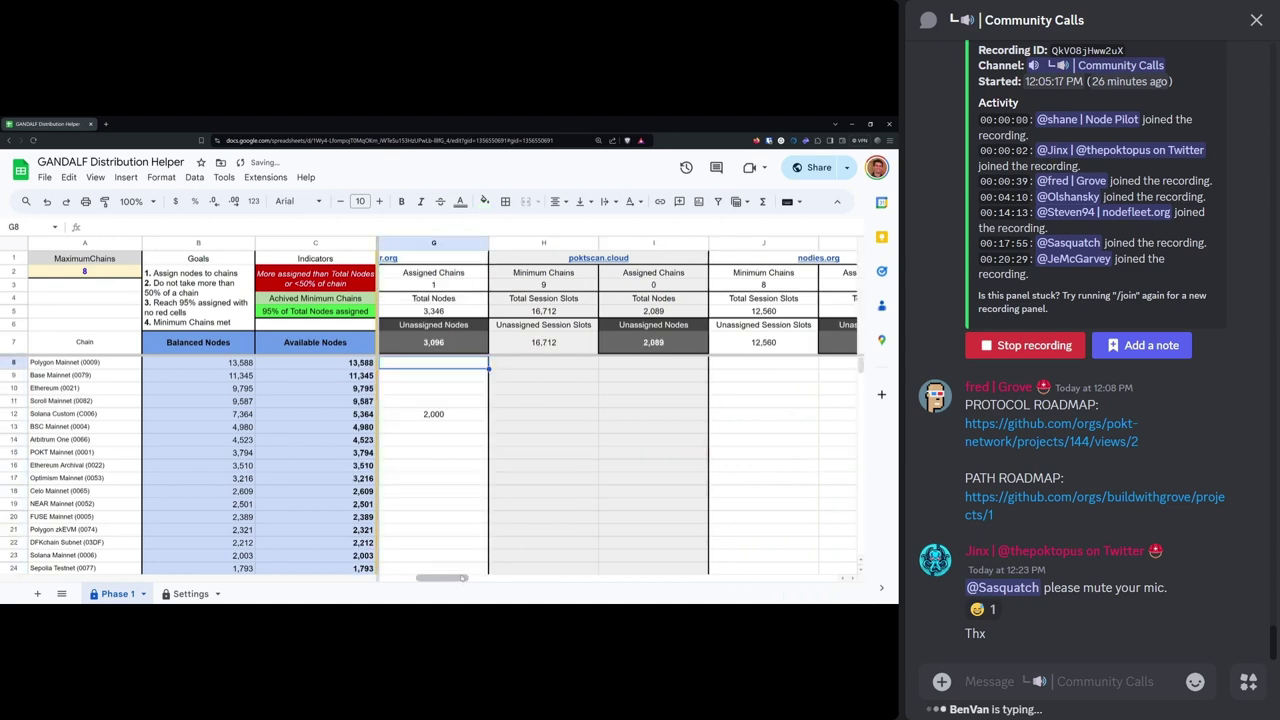
key(ctrl+z)
click(698, 416)
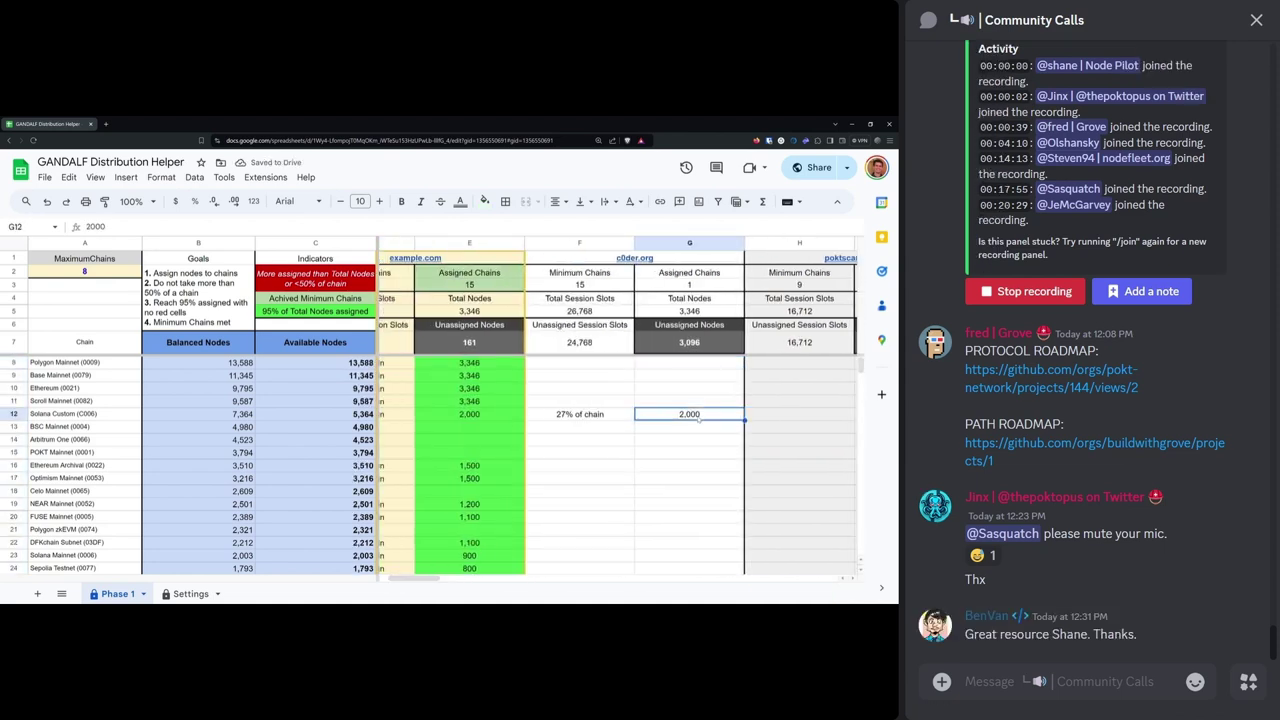
key(Delete)
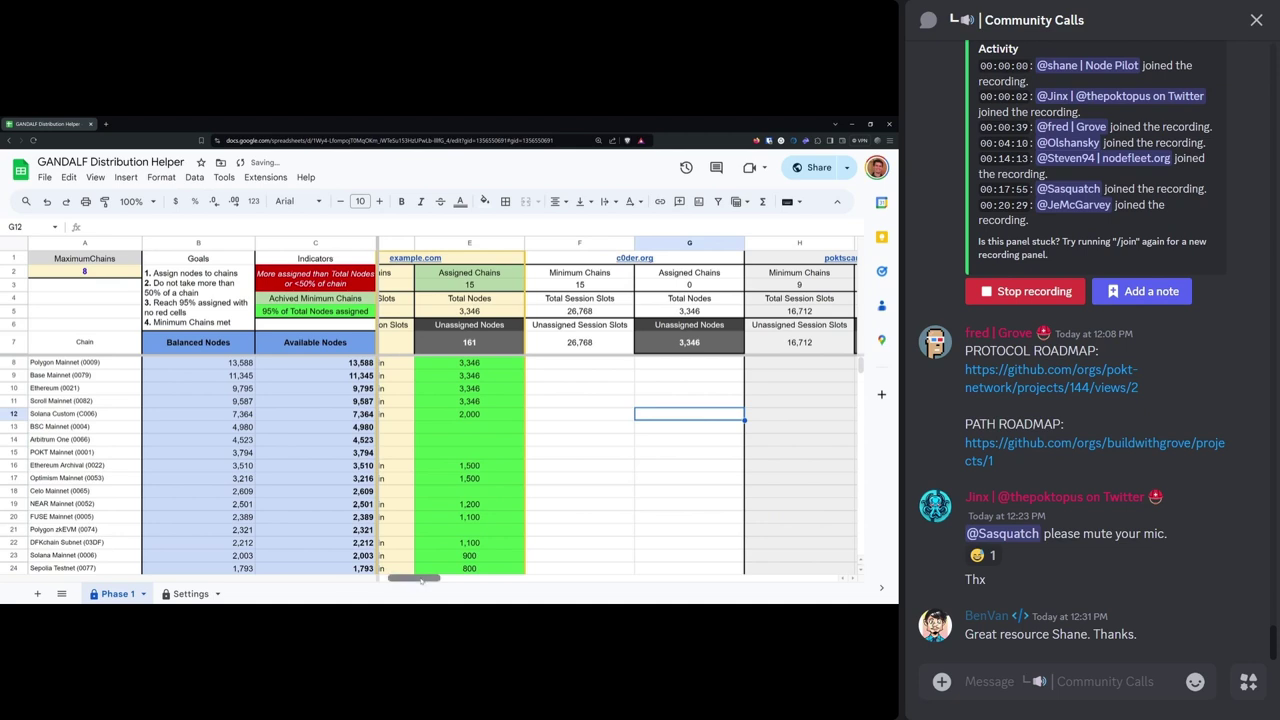
drag(417, 580, 473, 557)
scroll(473, 557, left, 7)
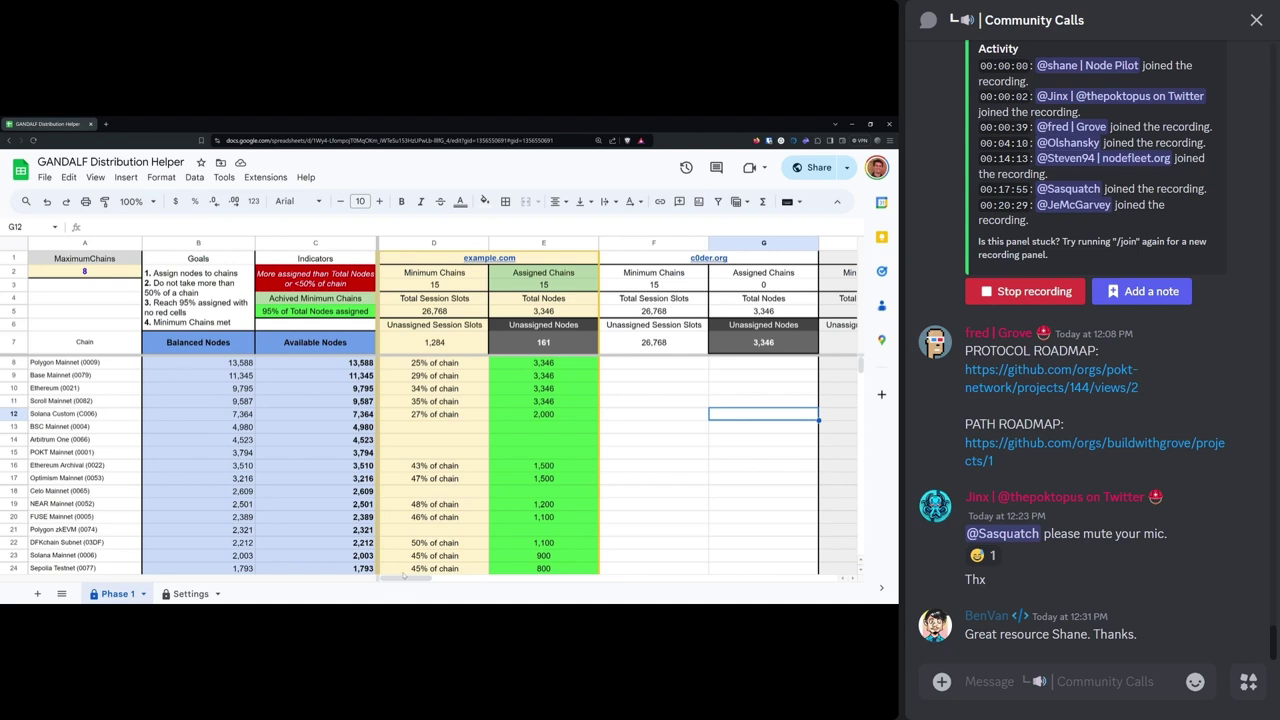
mouse_move(404, 576)
mouse_down()
mouse_move(470, 576)
mouse_move(404, 576)
mouse_up()
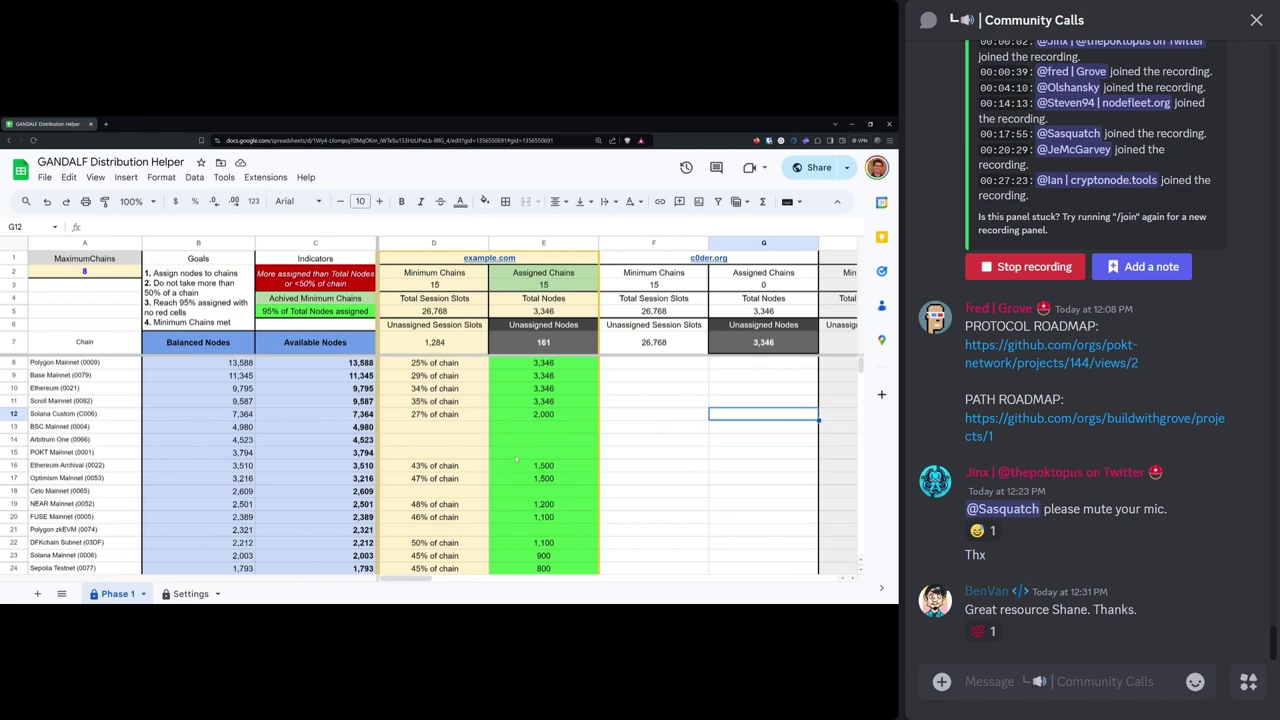
mouse_move(428, 578)
mouse_down()
mouse_move(699, 588)
mouse_move(414, 586)
mouse_up()
mouse_move(431, 582)
mouse_down()
mouse_move(448, 582)
mouse_move(413, 583)
mouse_up()
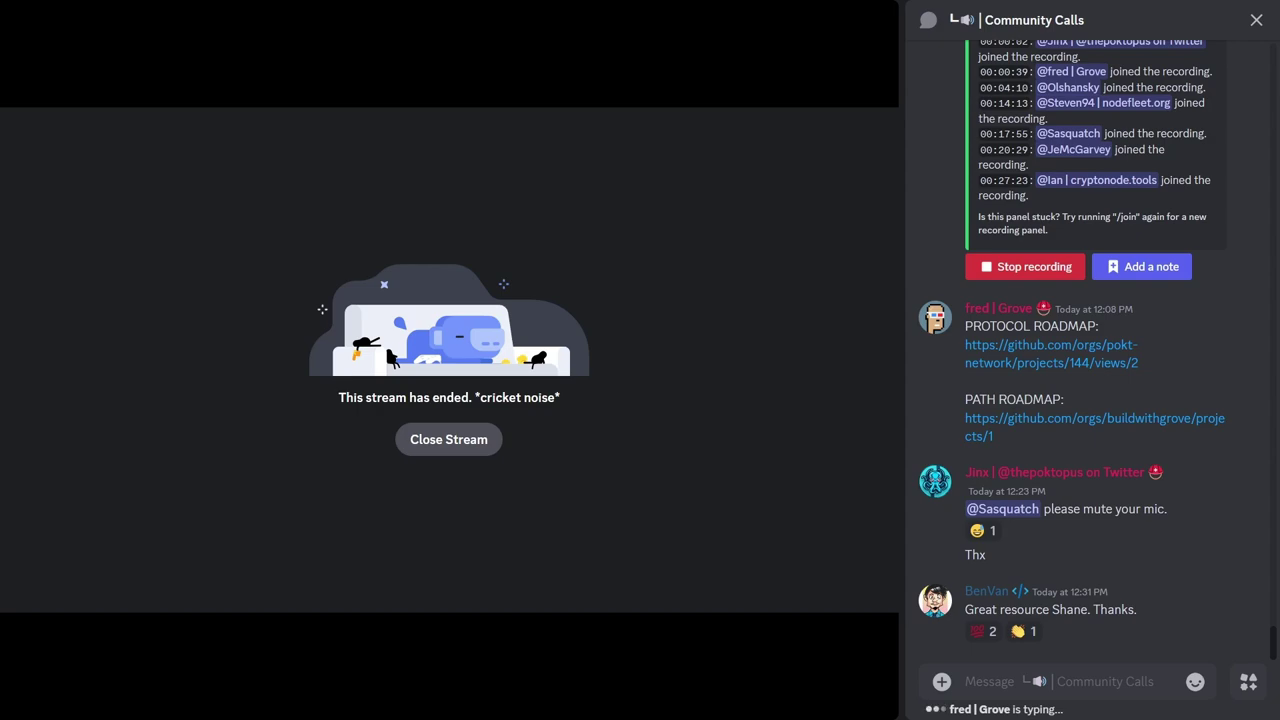
- Switch to Discord and close the ended screen-share stream to return to the call's participant grid
mouse_move(669, 180)
click(450, 446)
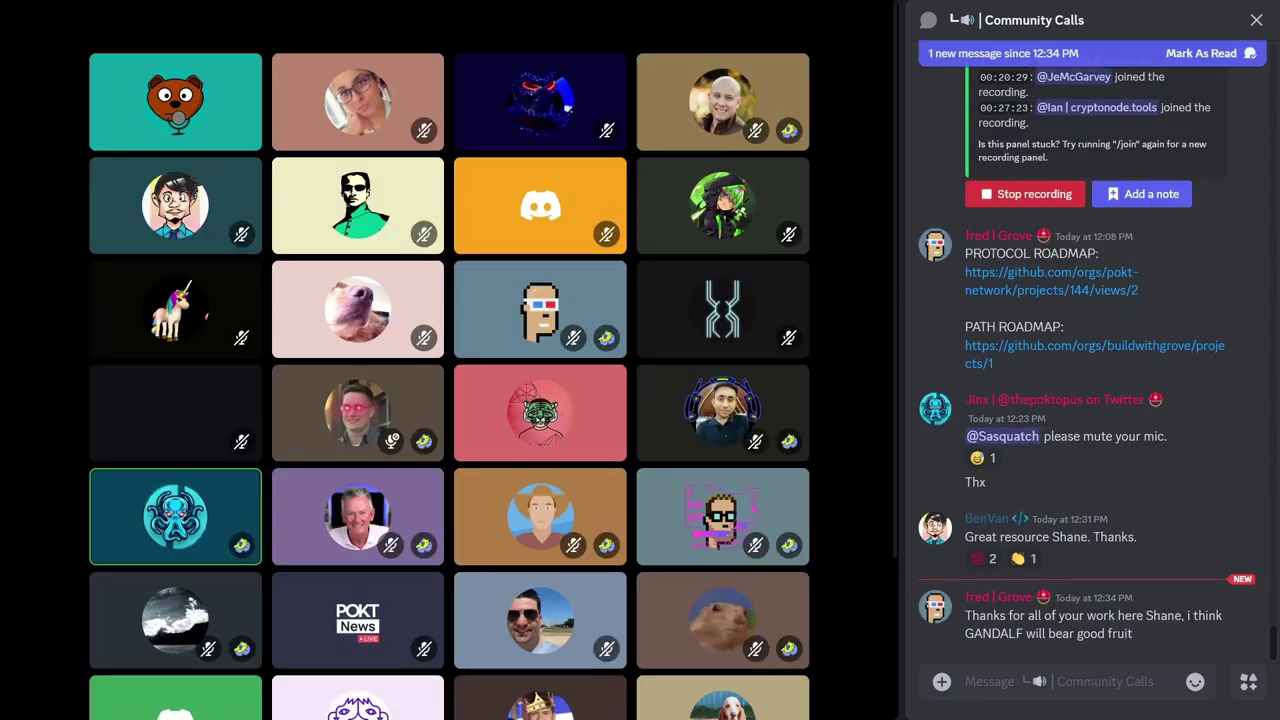